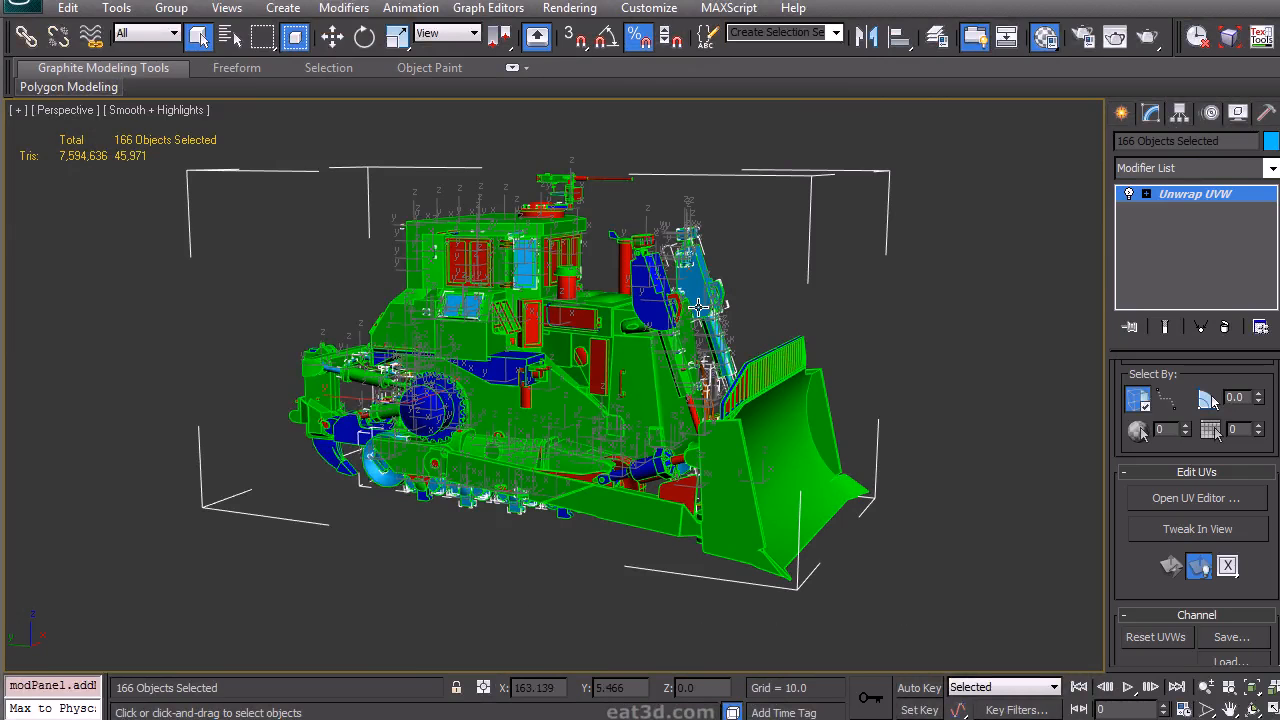
Assign a Checker map to the diffuse colour of the unused 16 - Default material.
{"action": "left_click", "coordinate": [224, 178]}
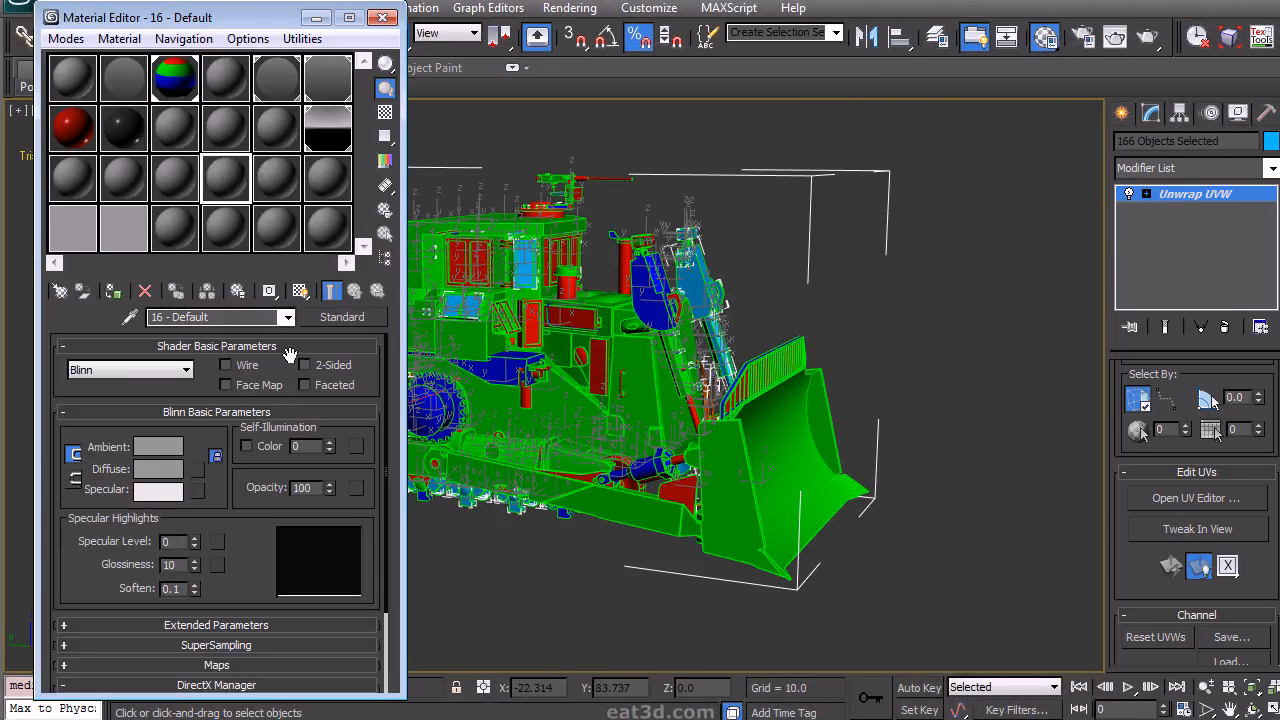
{"action": "left_click", "coordinate": [197, 469]}
{"action": "double_click", "coordinate": [458, 215]}
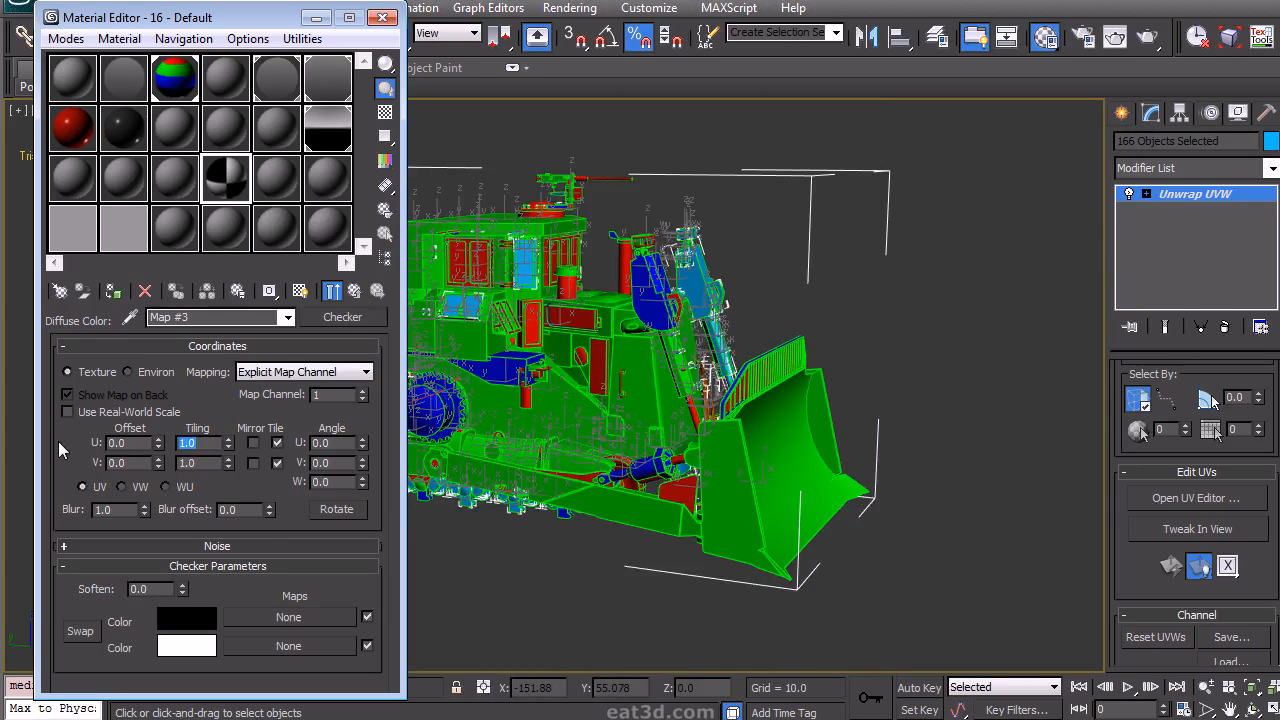
Set the checker tiling to U 2048 and V 1024, show it in the viewport and assign the material to the selected bulldozer objects.
{"action": "type", "text": "2048"}
{"action": "key", "text": "Tab"}
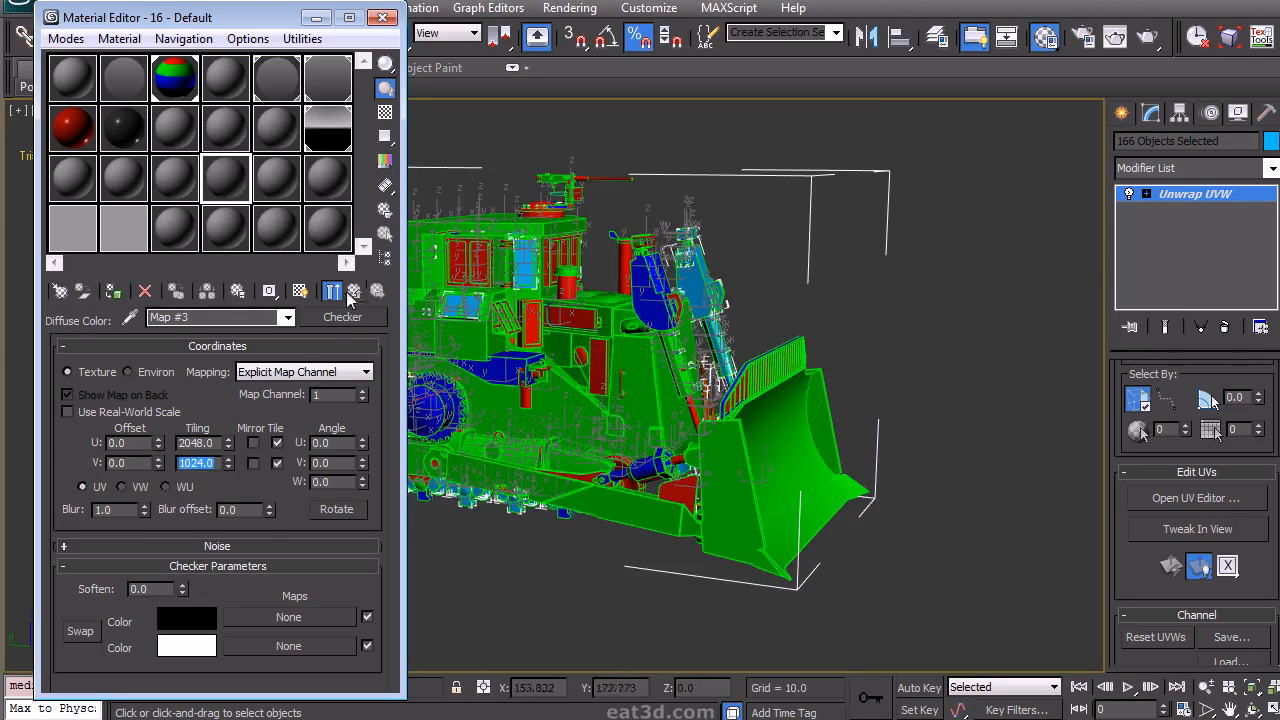
{"action": "left_click", "coordinate": [299, 291]}
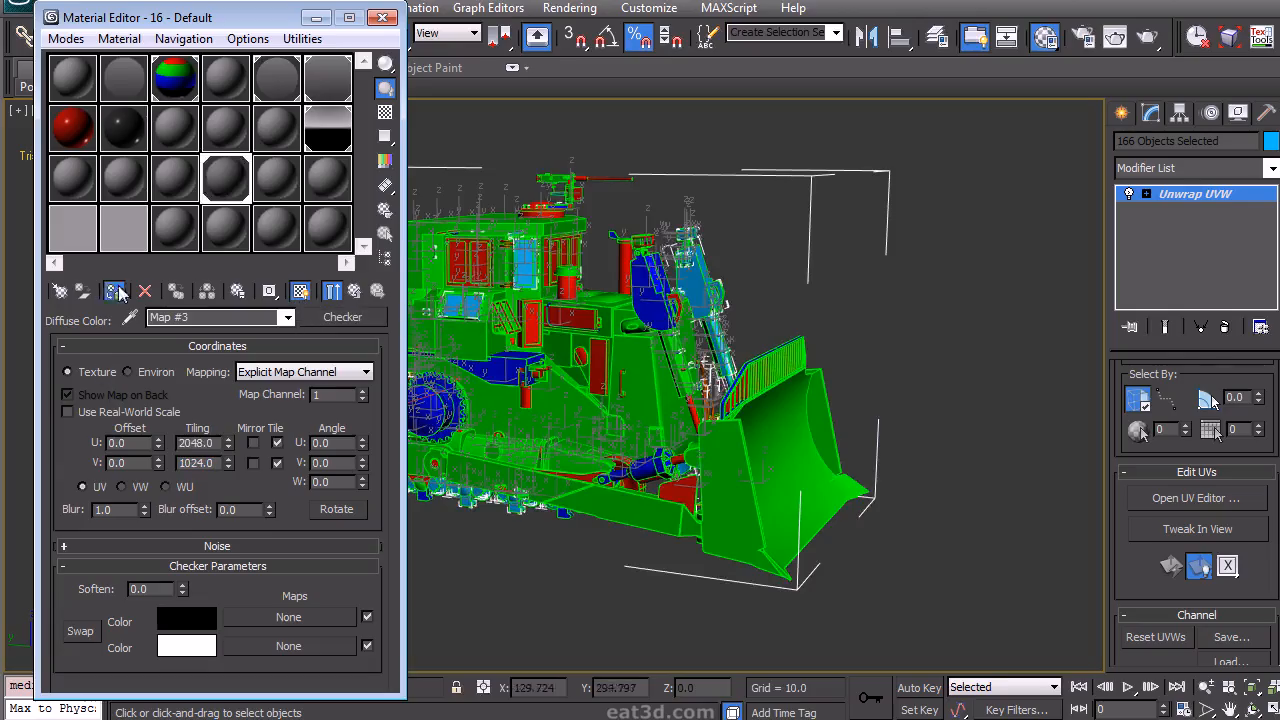
{"action": "left_click", "coordinate": [116, 291]}
Examine the checker pattern up close on the bulldozer's body panels, lift arms and blade, checking for uneven density and stretching.
{"action": "scroll", "coordinate": [842, 368], "scroll_direction": "up", "scroll_amount": 10}
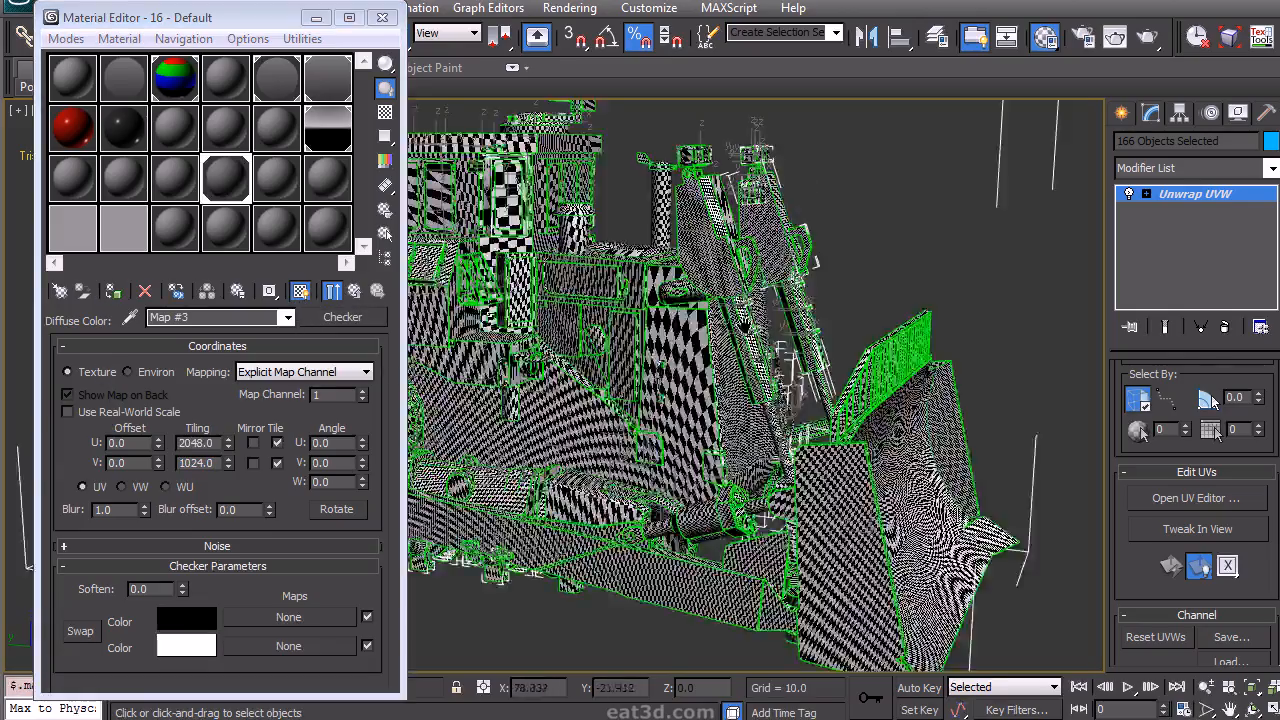
{"action": "middle_click_drag", "start_coordinate": [842, 368], "coordinate": [679, 397]}
{"action": "scroll", "coordinate": [686, 396], "scroll_direction": "up", "scroll_amount": 5}
{"action": "scroll", "coordinate": [686, 396], "scroll_direction": "down", "scroll_amount": 3}
{"action": "middle_click_drag", "start_coordinate": [808, 274], "coordinate": [572, 386]}
{"action": "scroll", "coordinate": [572, 386], "scroll_direction": "up", "scroll_amount": 3}
{"action": "middle_click_drag", "start_coordinate": [677, 331], "coordinate": [763, 365]}
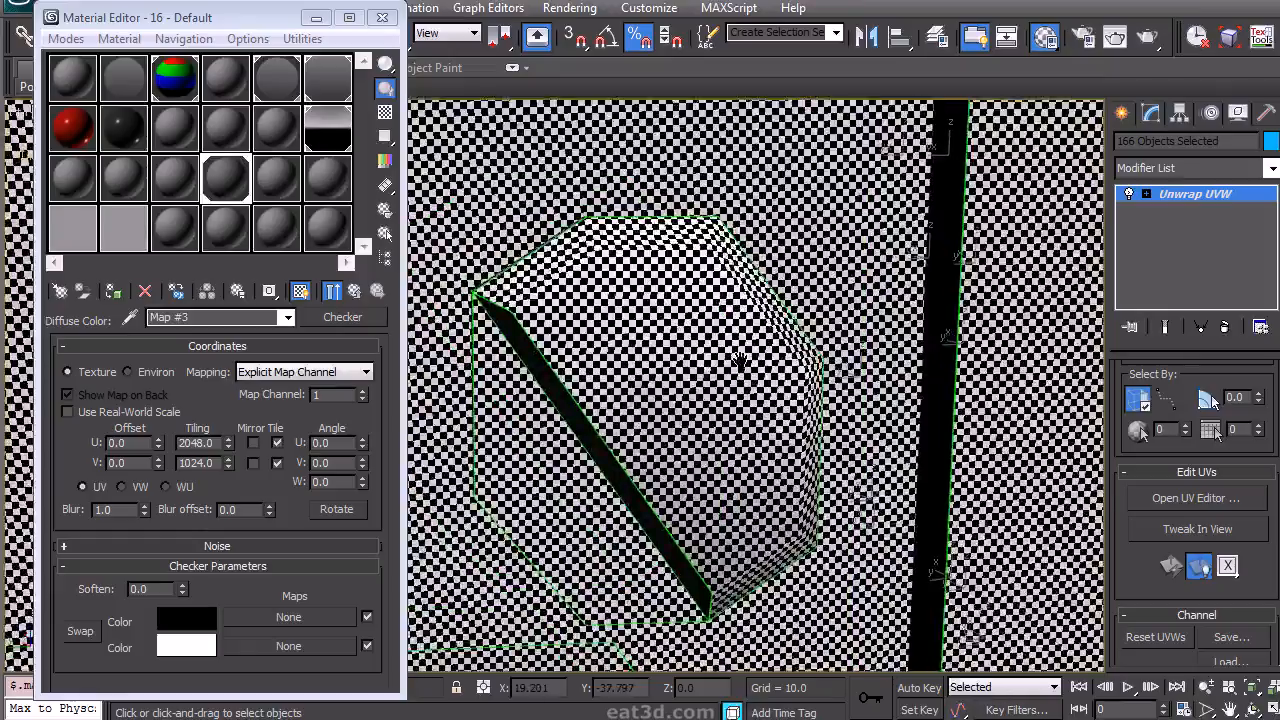
{"action": "middle_click_drag", "start_coordinate": [946, 170], "coordinate": [704, 368]}
{"action": "scroll", "coordinate": [704, 368], "scroll_direction": "down", "scroll_amount": 10}
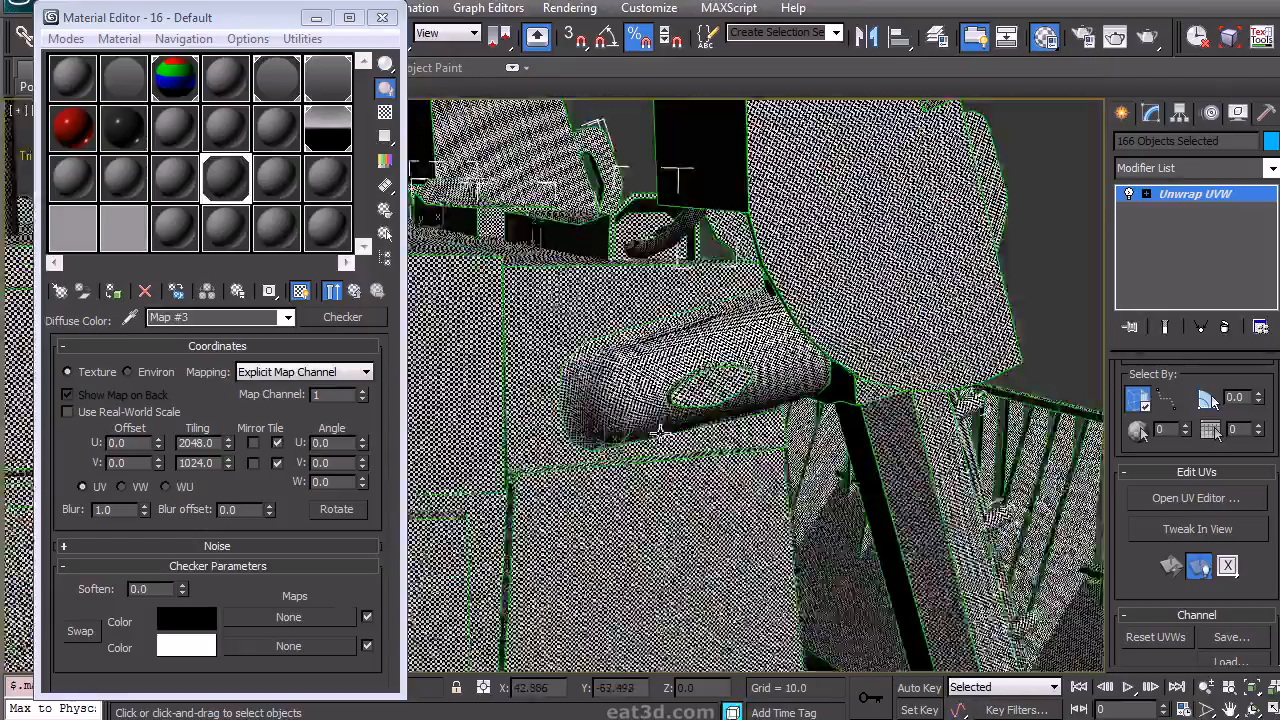
{"action": "scroll", "coordinate": [660, 432], "scroll_direction": "down", "scroll_amount": 5}
{"action": "middle_click_drag", "start_coordinate": [660, 432], "coordinate": [834, 372], "text": "alt"}
{"action": "scroll", "coordinate": [720, 455], "scroll_direction": "down", "scroll_amount": 4}
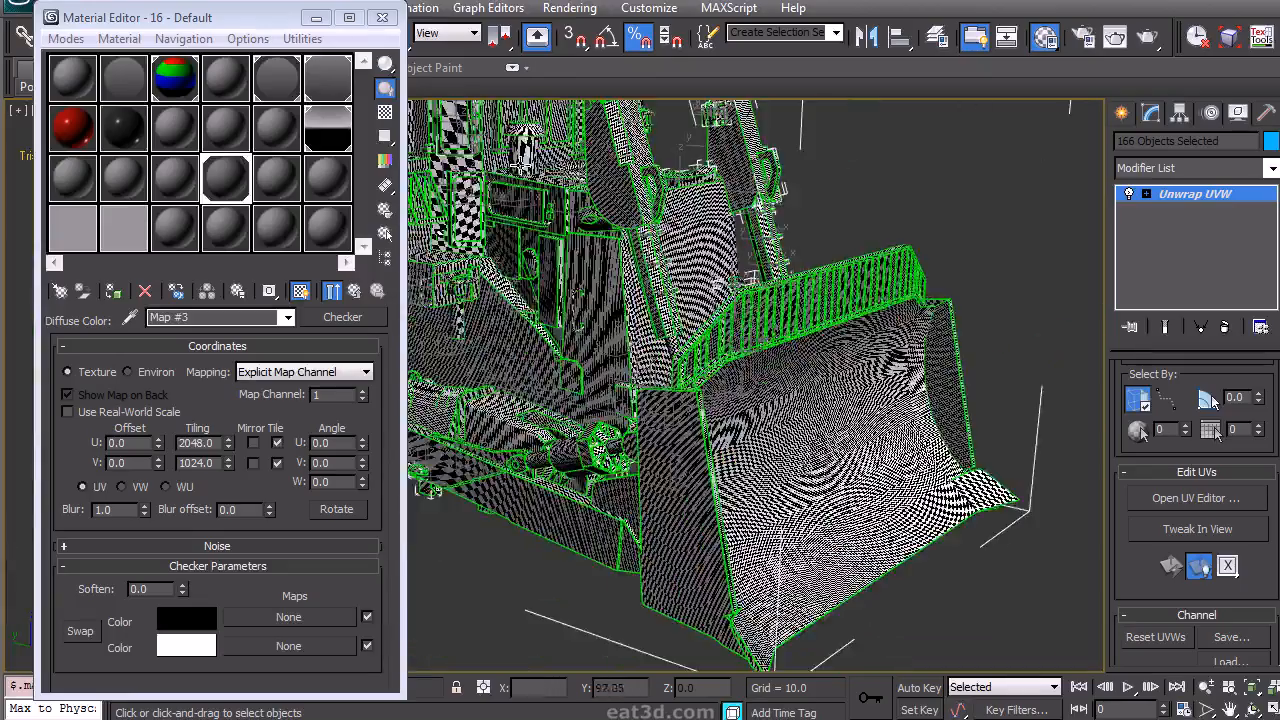
{"action": "middle_click_drag", "start_coordinate": [644, 347], "coordinate": [955, 465]}
{"action": "left_click", "coordinate": [386, 18]}
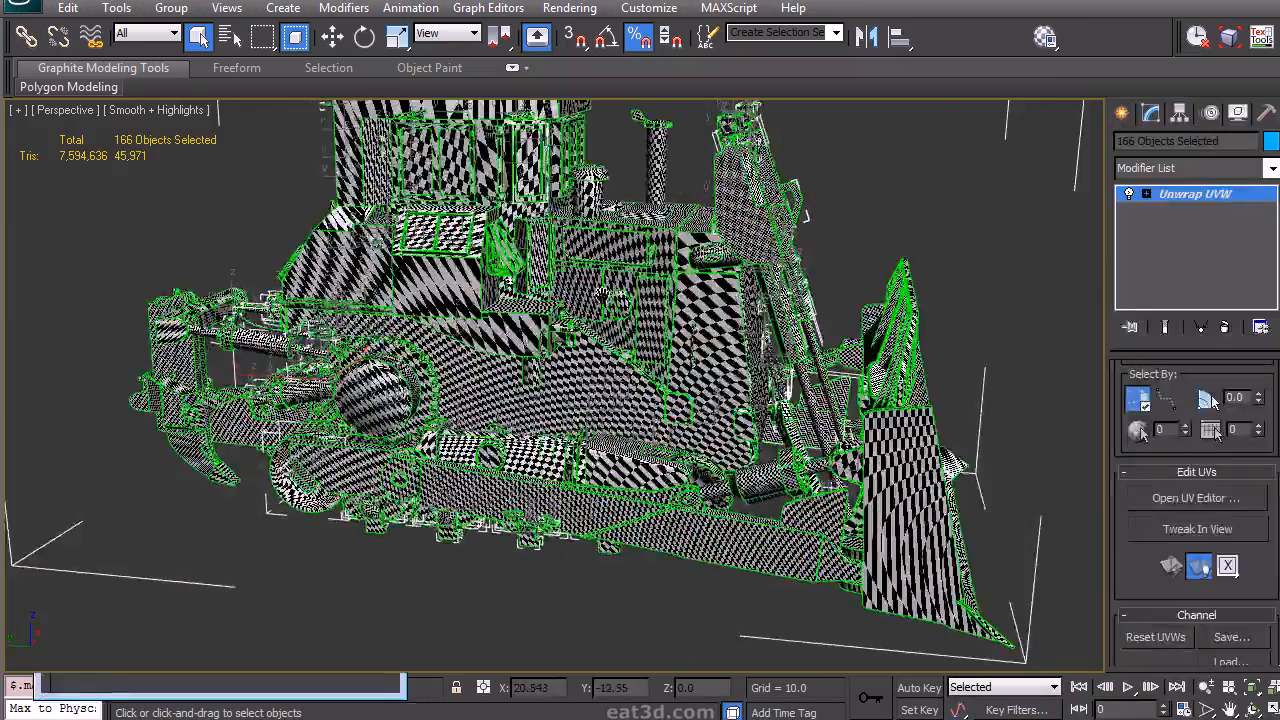
{"action": "scroll", "coordinate": [752, 457], "scroll_direction": "down", "scroll_amount": 4}
{"action": "middle_click_drag", "start_coordinate": [752, 457], "coordinate": [553, 300], "text": "alt"}
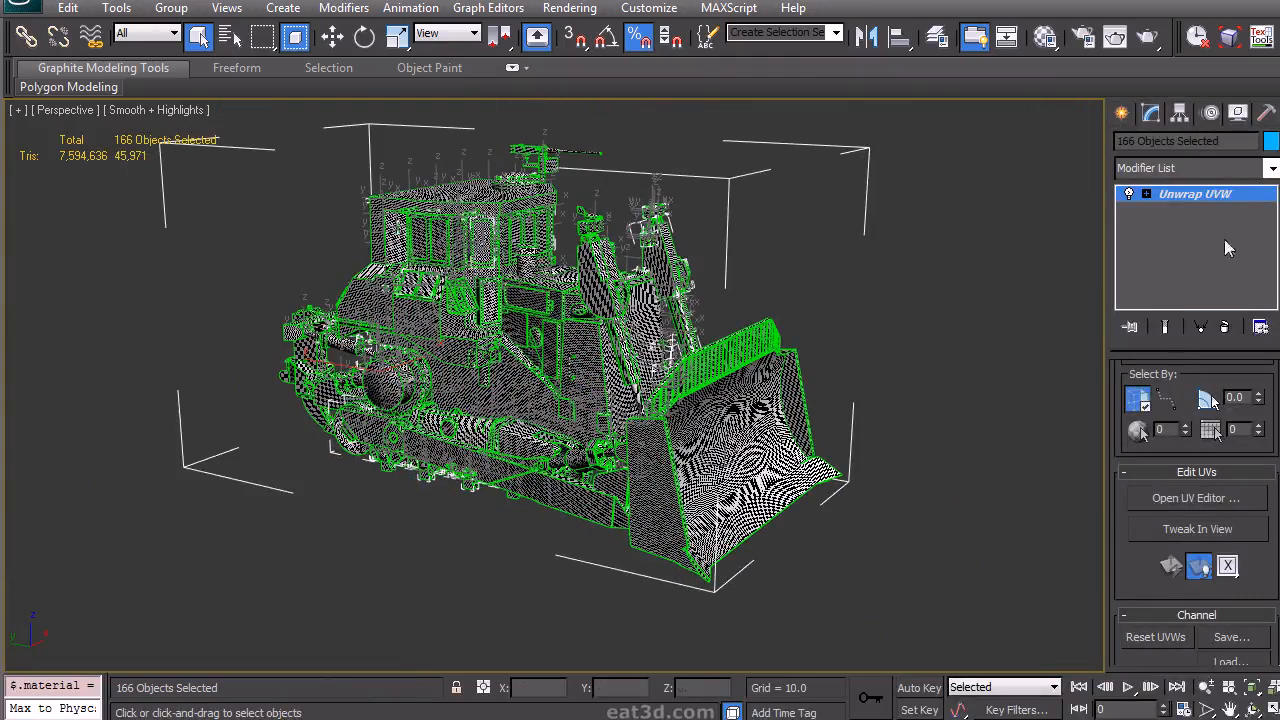
Open the UV editor for the selected objects, widen its window and display the Map #3 checker behind the UVs.
{"action": "left_click", "coordinate": [1150, 497]}
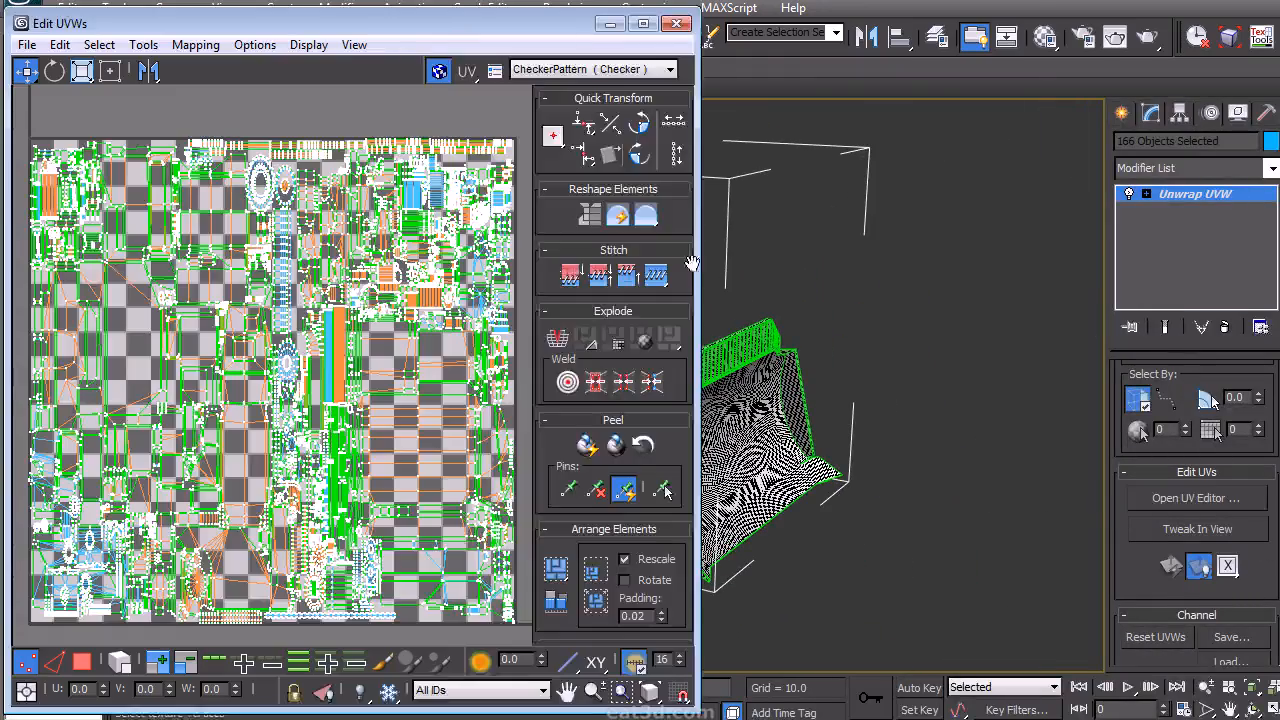
{"action": "left_click_drag", "start_coordinate": [858, 283], "coordinate": [1263, 286]}
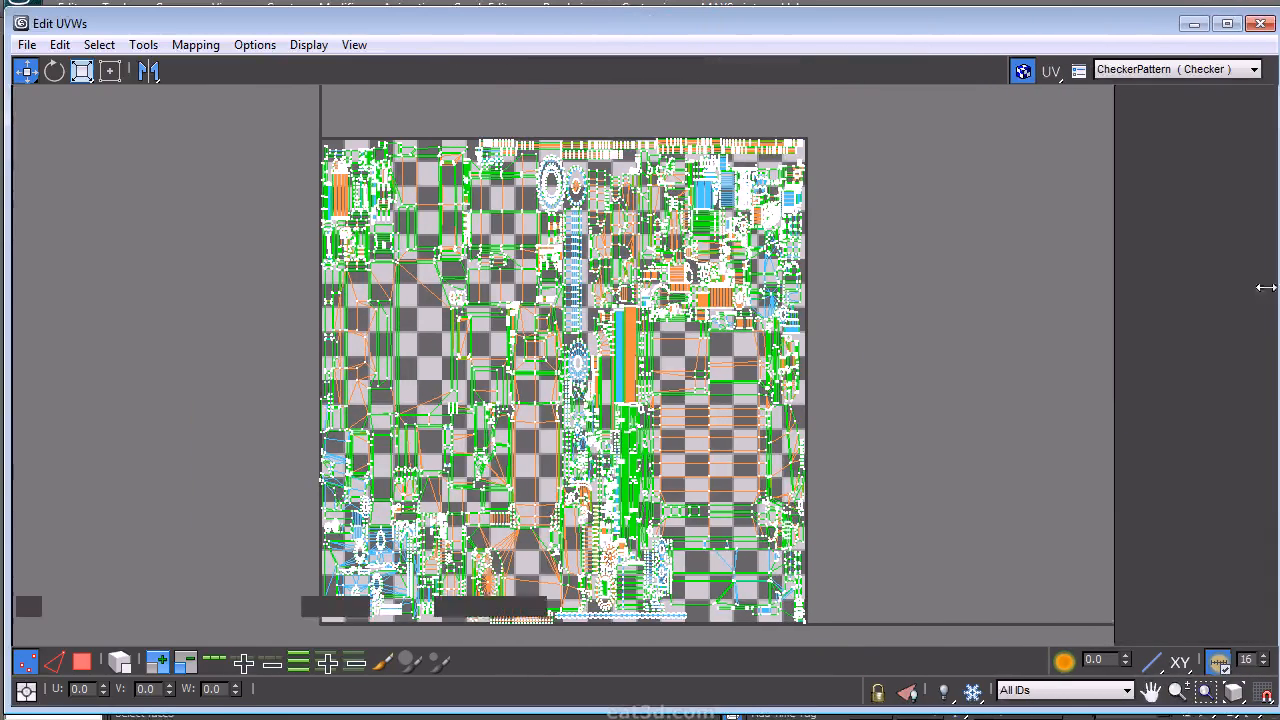
{"action": "left_click", "coordinate": [1160, 69]}
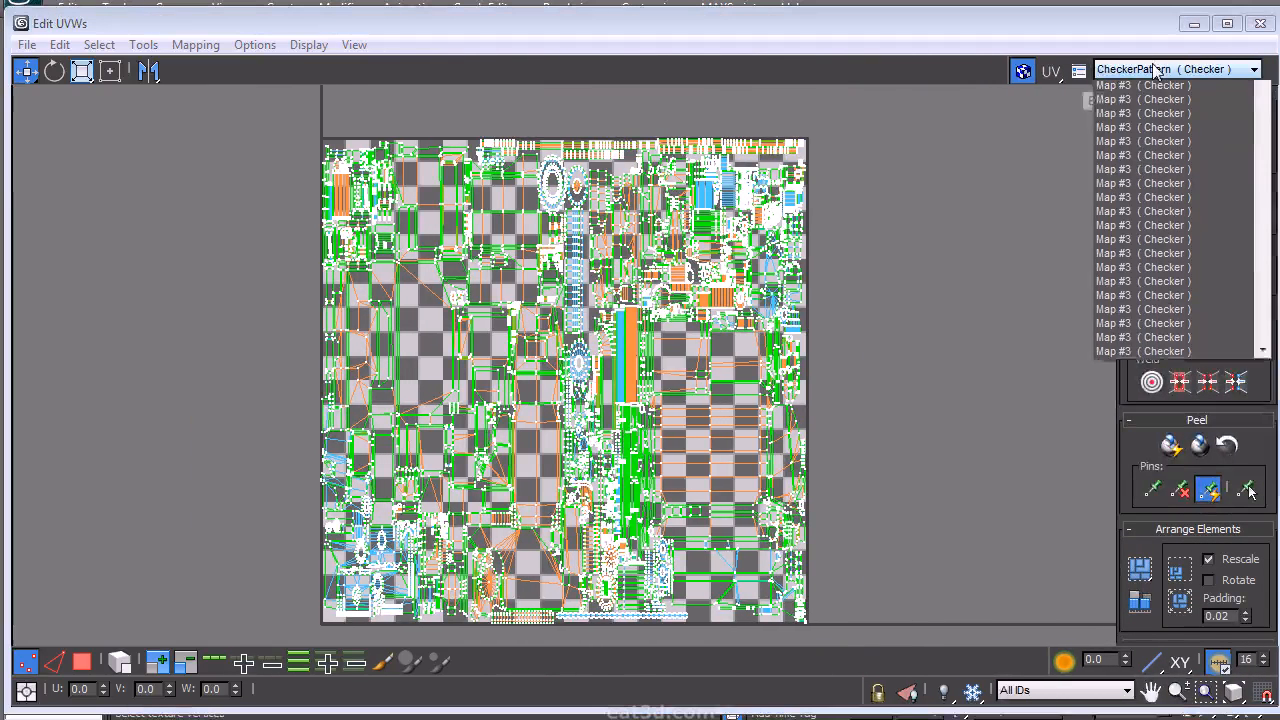
{"action": "left_click", "coordinate": [1212, 103]}
{"action": "scroll", "coordinate": [658, 384], "scroll_direction": "up", "scroll_amount": 10}
{"action": "scroll", "coordinate": [660, 383], "scroll_direction": "down", "scroll_amount": 10}
Set the UV editor's background bitmap to a custom render size of 2048 by 1024 with bitmap tiling enabled.
{"action": "left_click", "coordinate": [262, 47]}
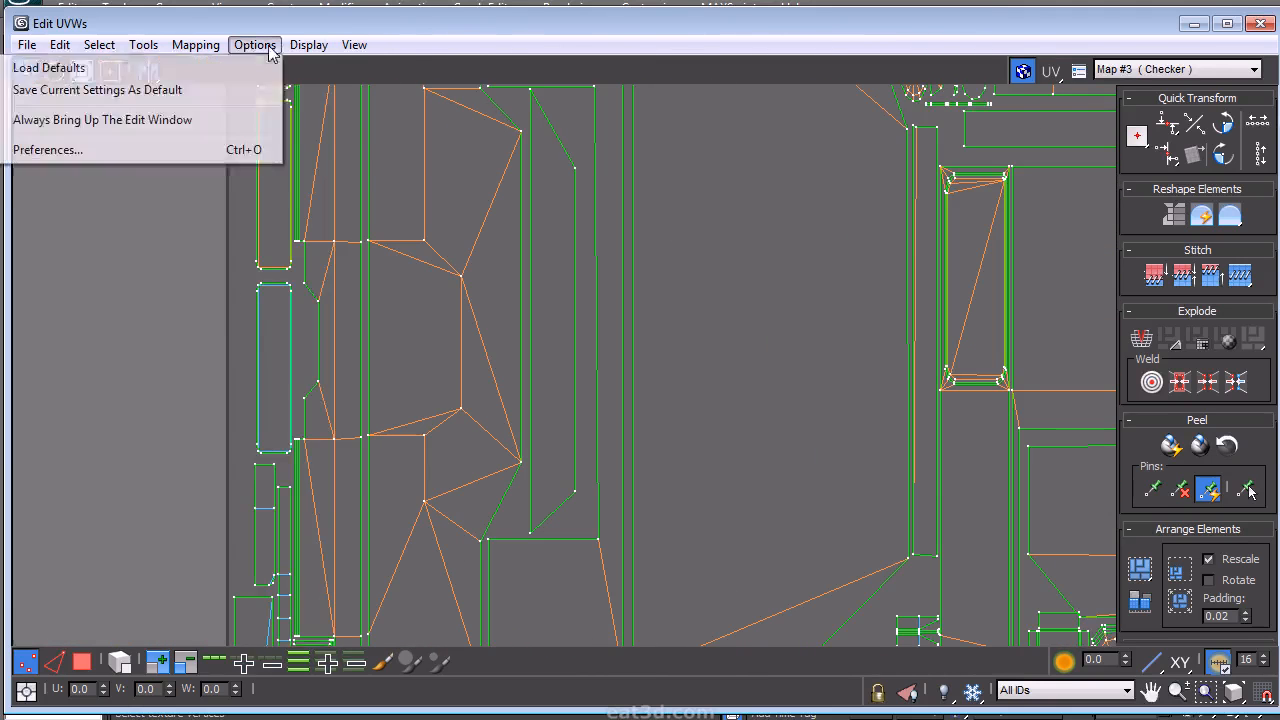
{"action": "left_click", "coordinate": [155, 150]}
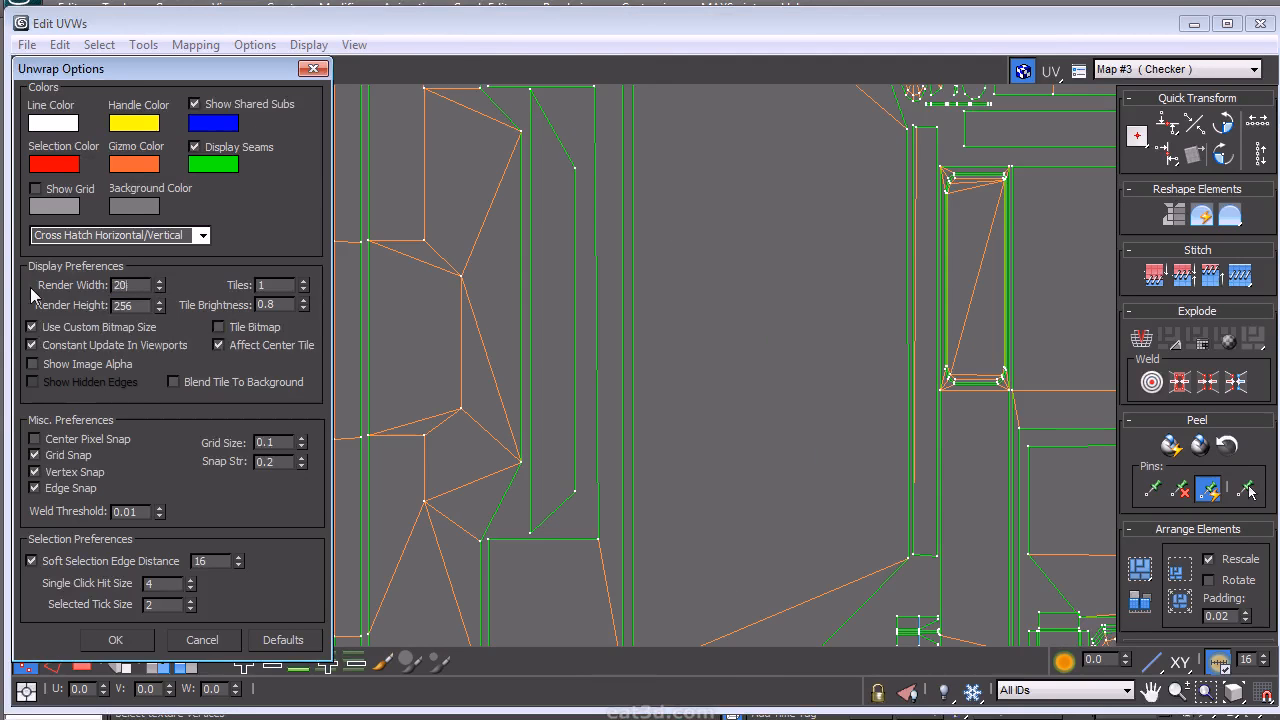
{"action": "key", "text": "Tab"}
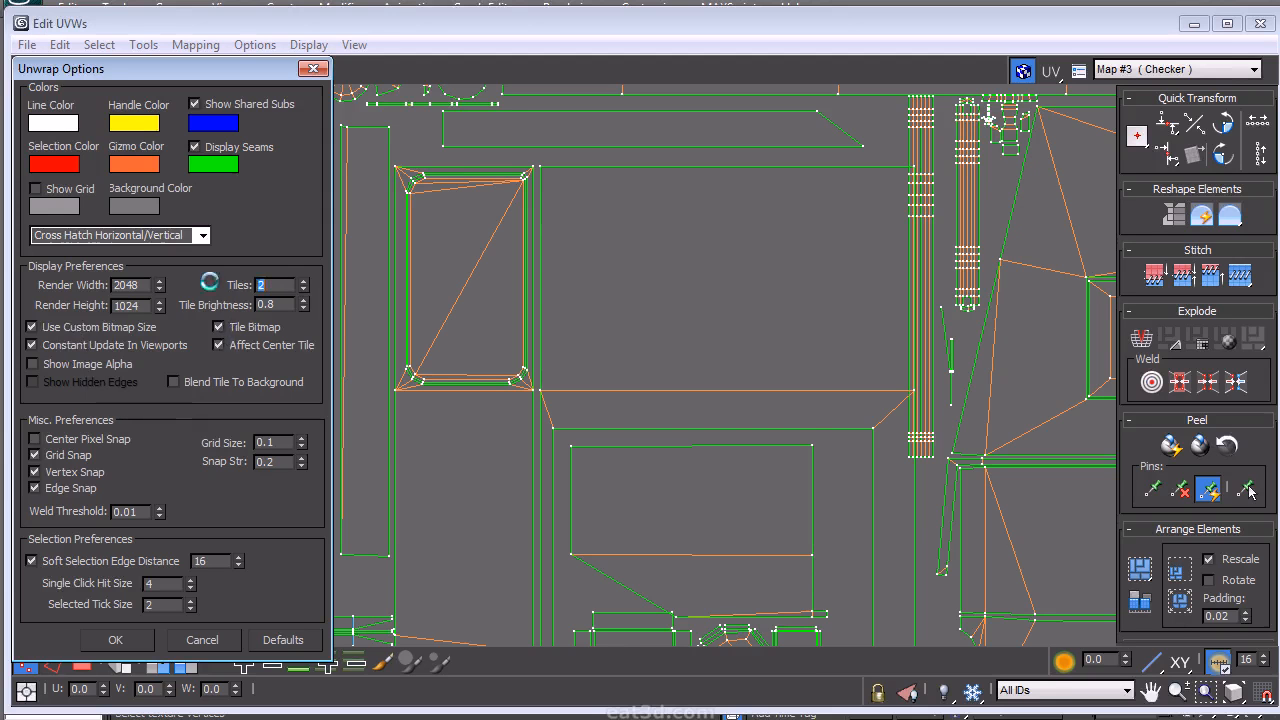
{"action": "left_click", "coordinate": [116, 639]}
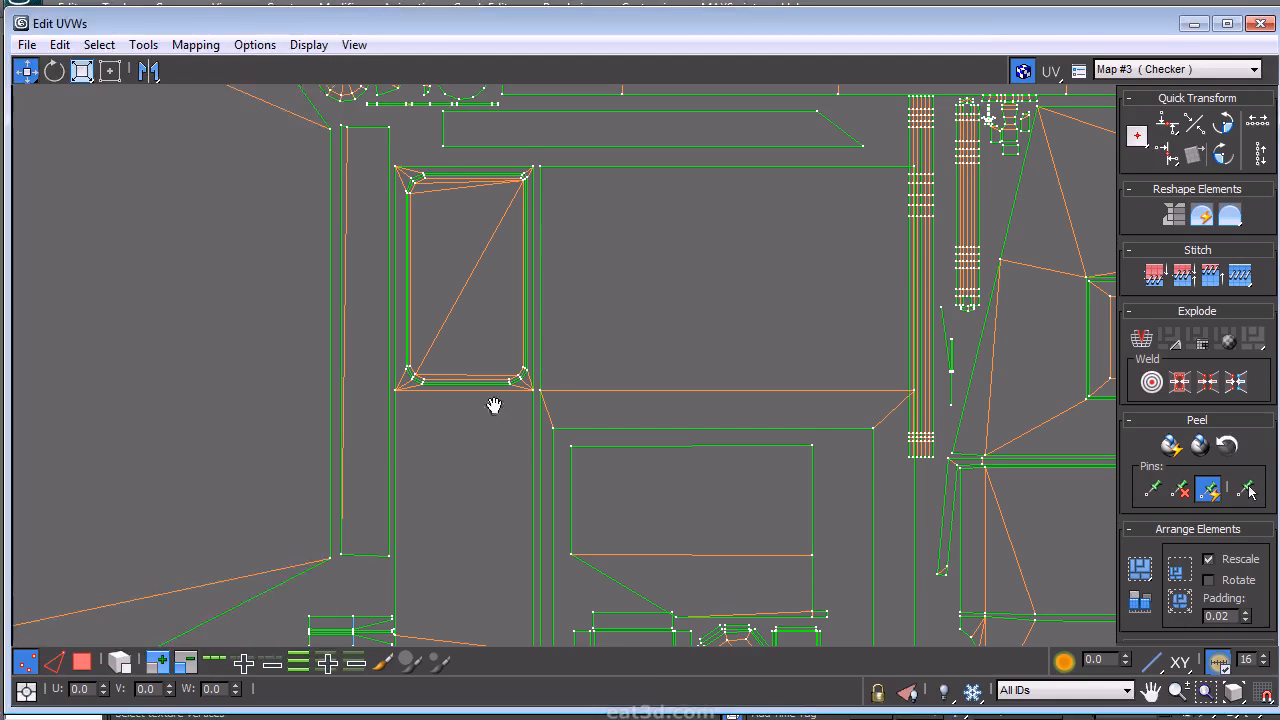
{"action": "scroll", "coordinate": [484, 408], "scroll_direction": "up", "scroll_amount": 5}
{"action": "scroll", "coordinate": [484, 408], "scroll_direction": "up", "scroll_amount": 3}
{"action": "scroll", "coordinate": [486, 408], "scroll_direction": "down", "scroll_amount": 5}
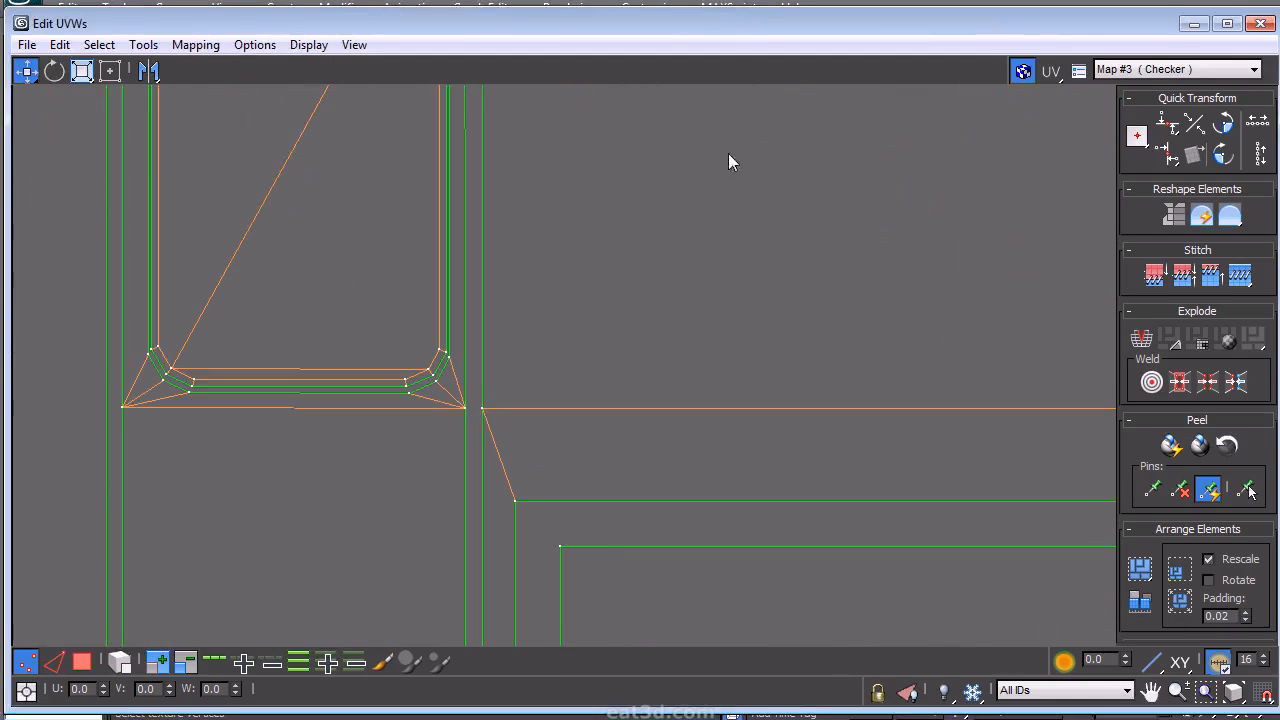
Set the checker map's tiling to U 1024 and V 512 in the material.
{"action": "left_click_drag", "start_coordinate": [726, 34], "coordinate": [652, 301]}
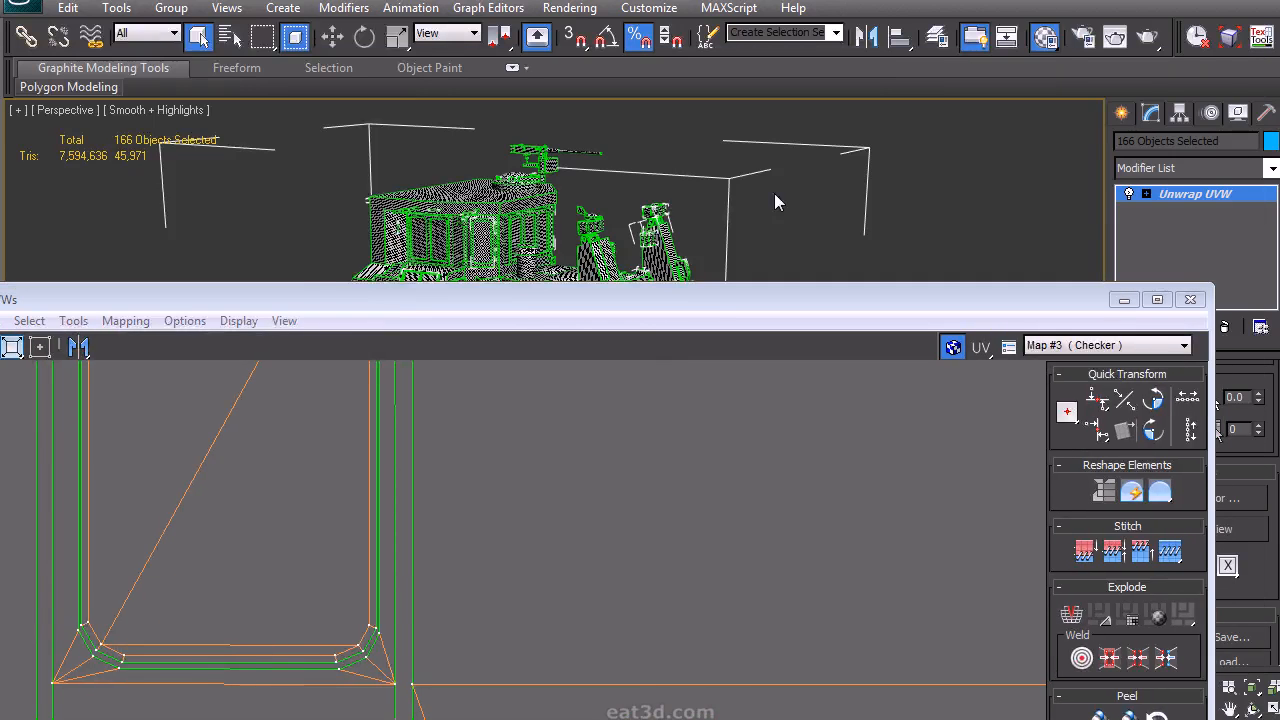
{"action": "key", "text": "m"}
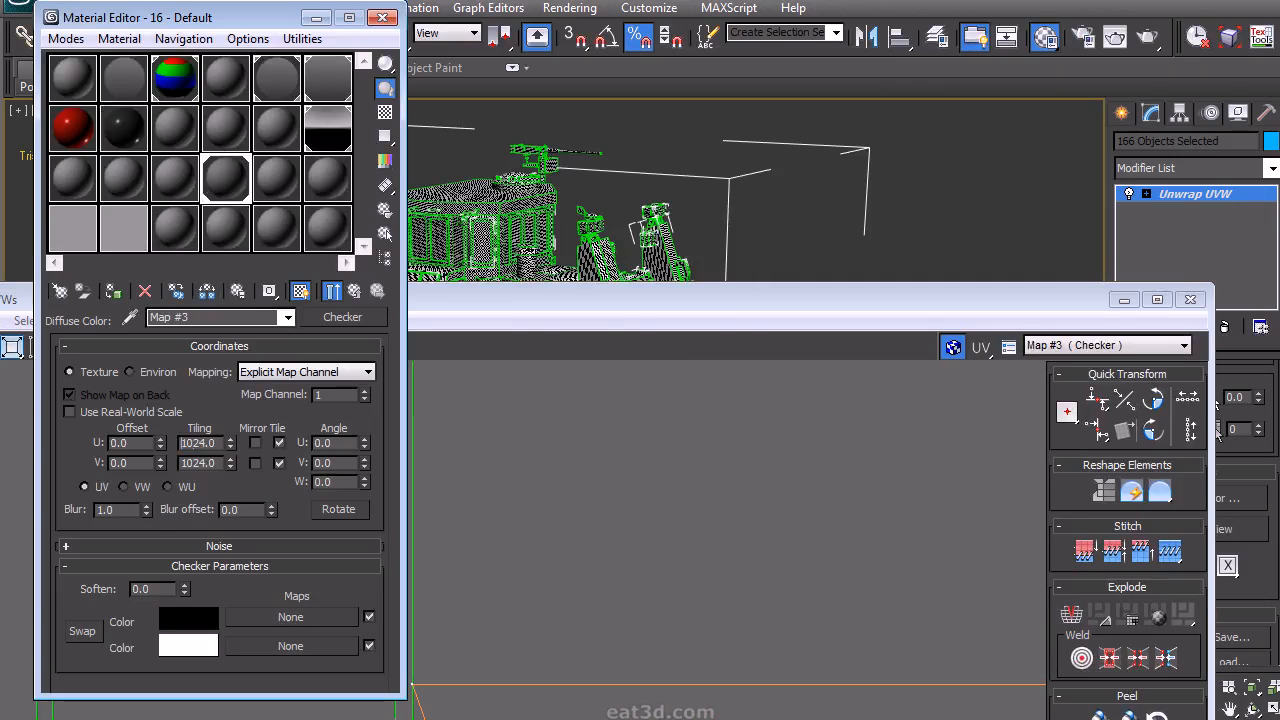
{"action": "key", "text": "Tab"}
{"action": "type", "text": "51"}
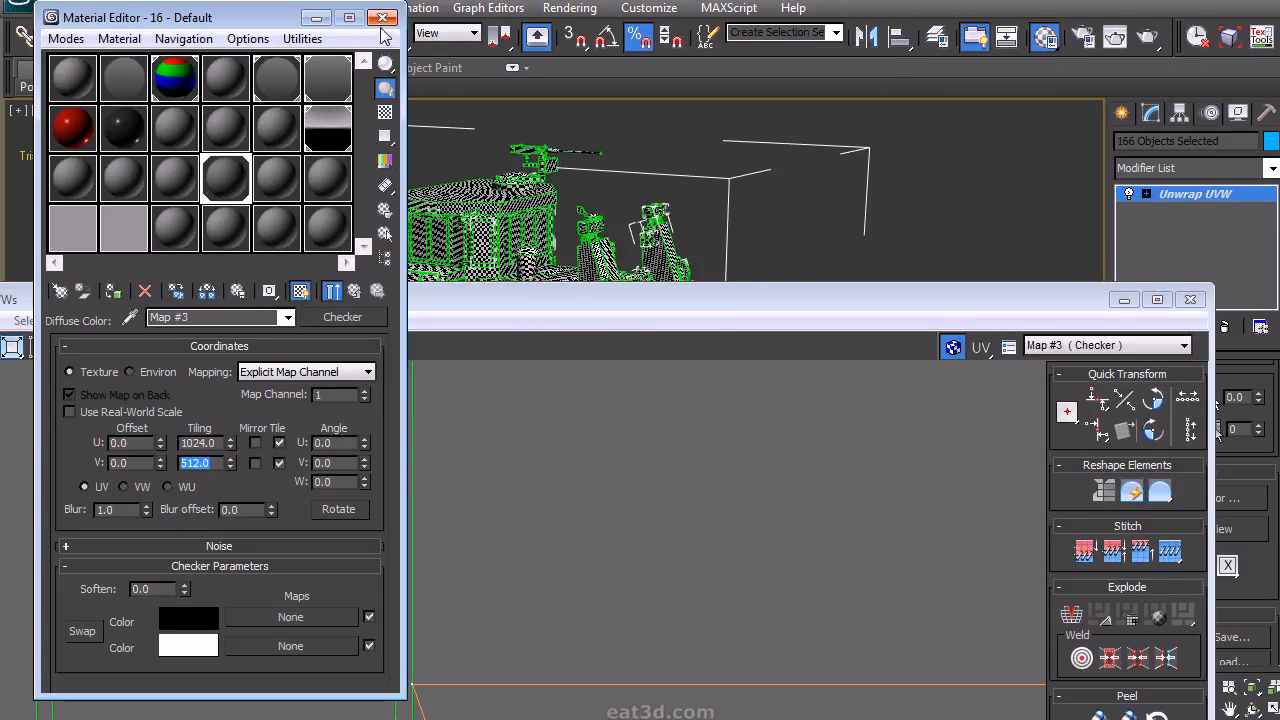
{"action": "left_click", "coordinate": [382, 17]}
Reload the Map #3 checker as the UV editor background and check its squares against the shell spacing.
{"action": "double_click", "coordinate": [549, 300]}
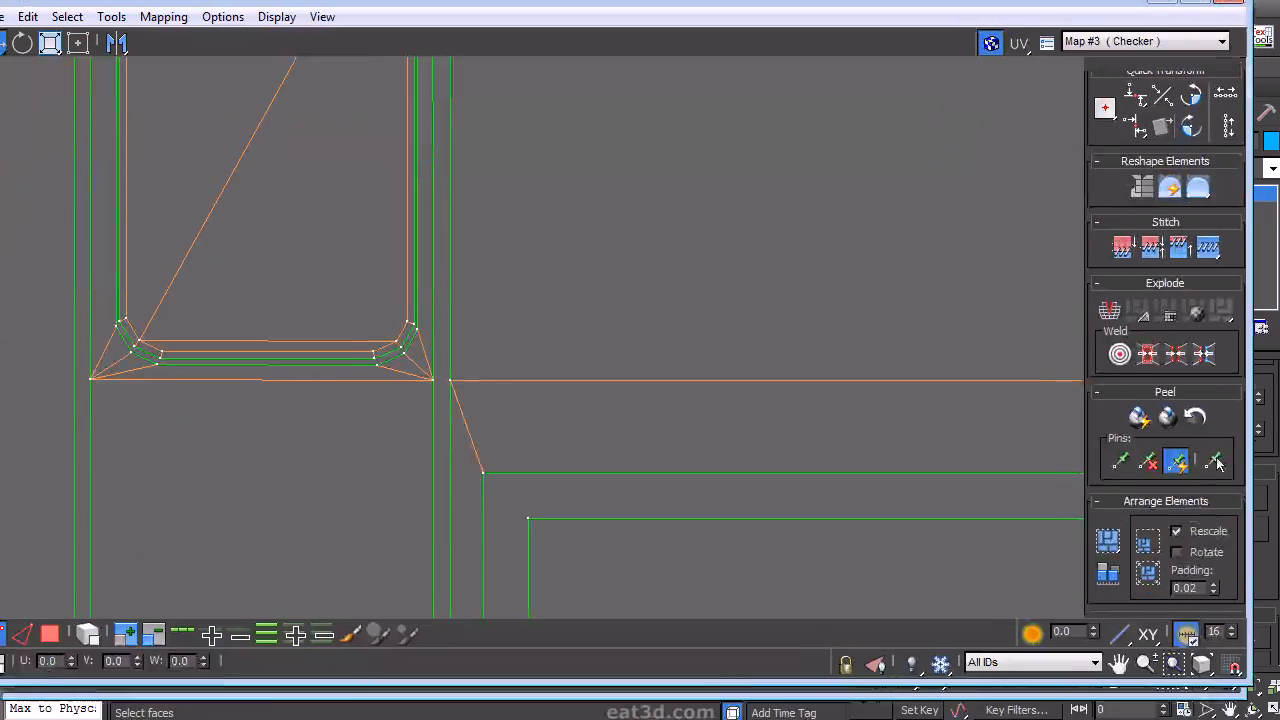
{"action": "left_click", "coordinate": [1135, 79]}
{"action": "left_click", "coordinate": [1150, 182]}
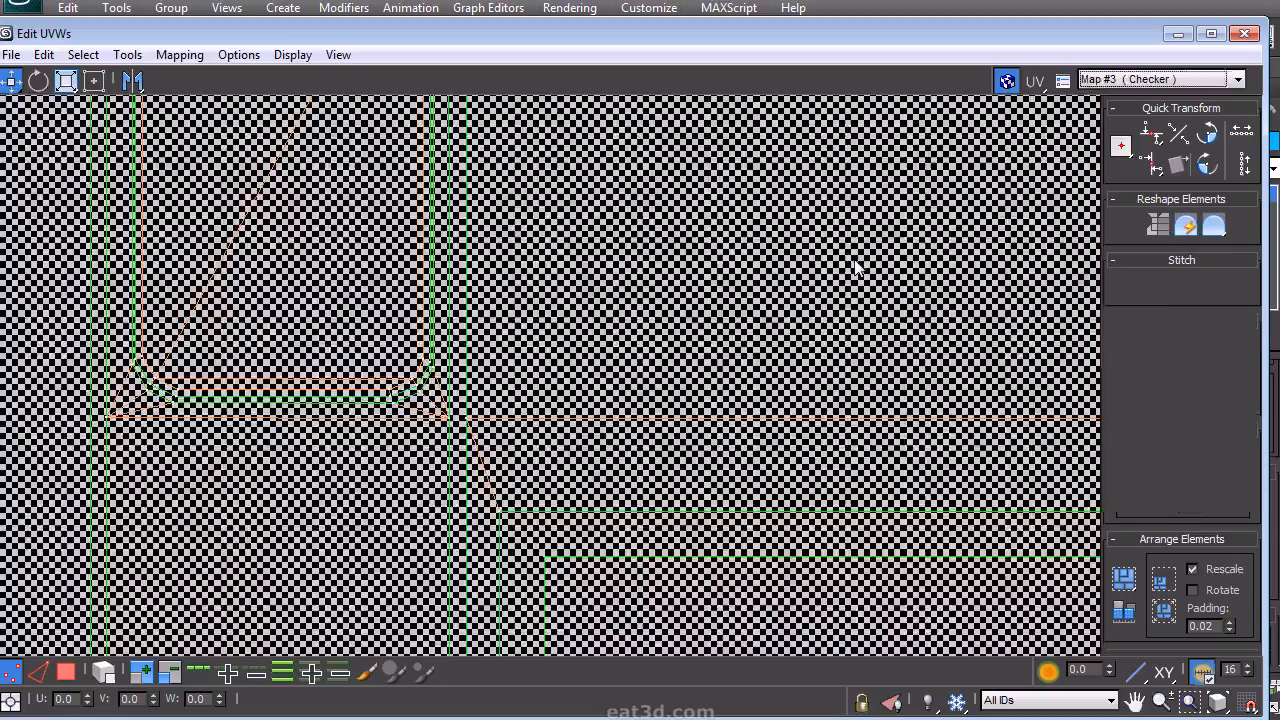
{"action": "middle_click_drag", "start_coordinate": [800, 297], "coordinate": [799, 266]}
{"action": "scroll", "coordinate": [629, 343], "scroll_direction": "down", "scroll_amount": 6}
{"action": "scroll", "coordinate": [609, 320], "scroll_direction": "up", "scroll_amount": 8}
Darken the UV editor's checker background by setting the tile brightness to 0.25.
{"action": "left_click", "coordinate": [239, 54]}
{"action": "left_click", "coordinate": [250, 157]}
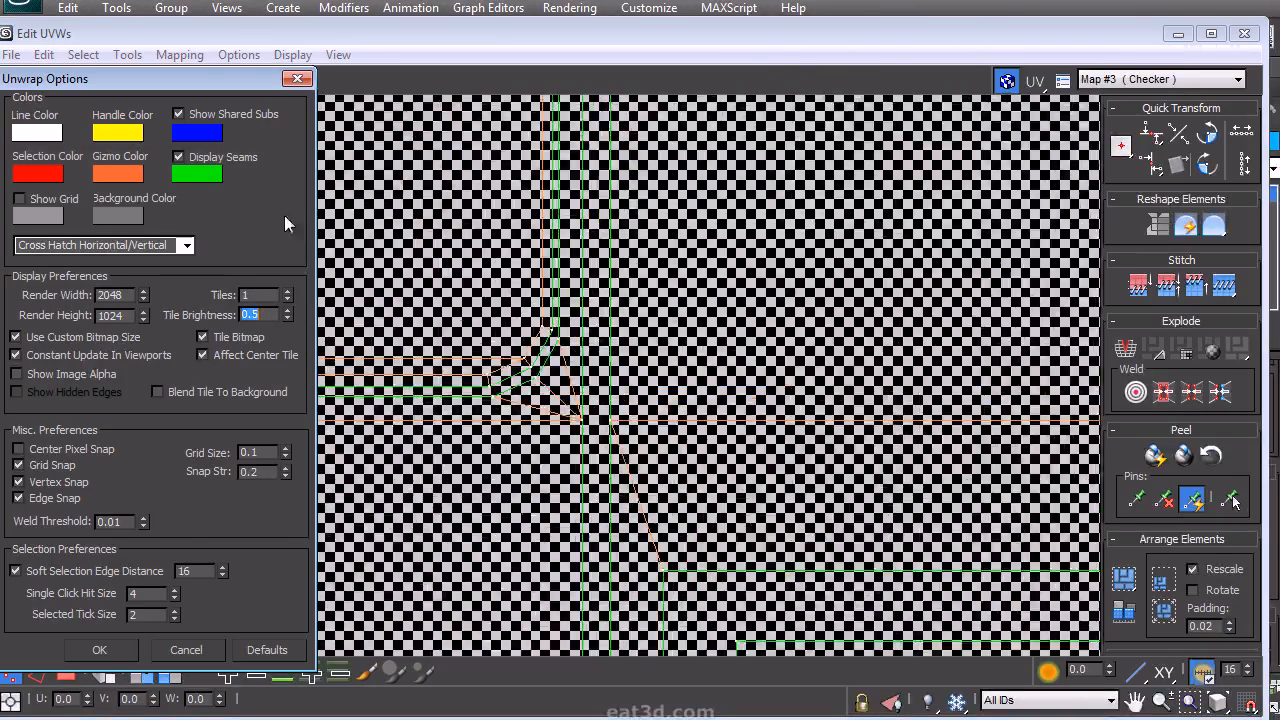
{"action": "left_click", "coordinate": [572, 289]}
{"action": "left_click", "coordinate": [268, 314]}
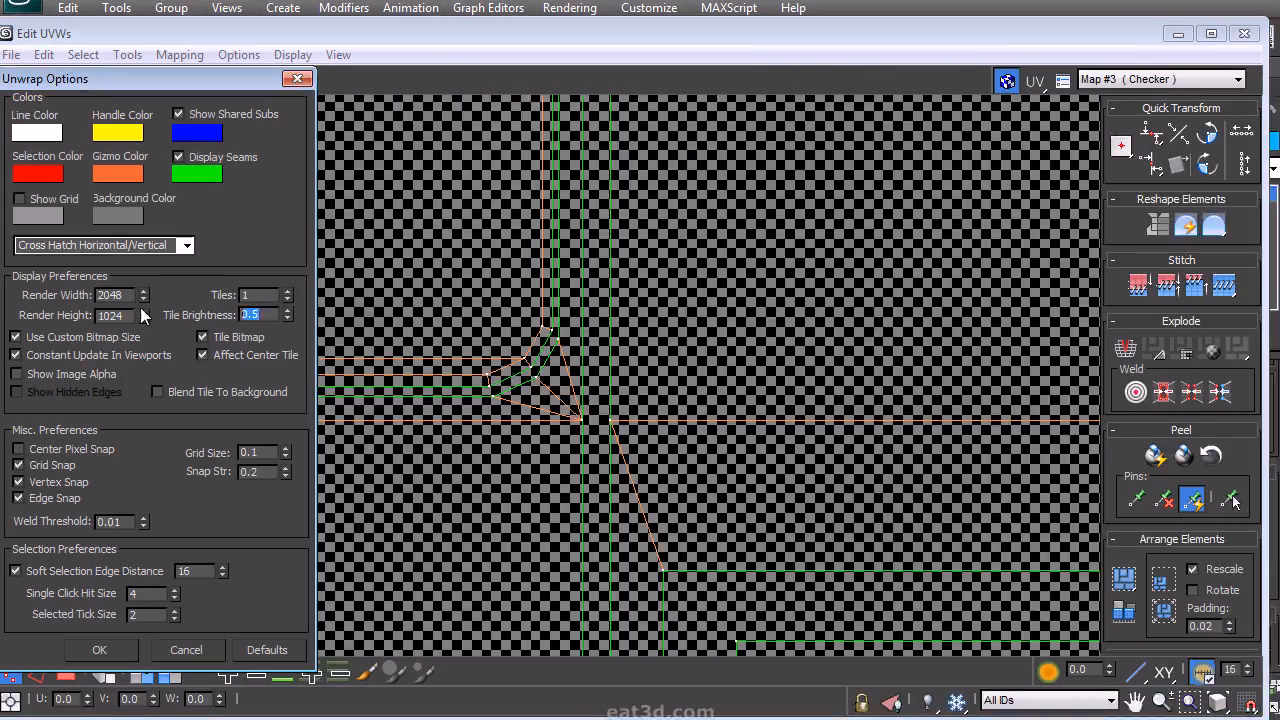
{"action": "left_click", "coordinate": [409, 314]}
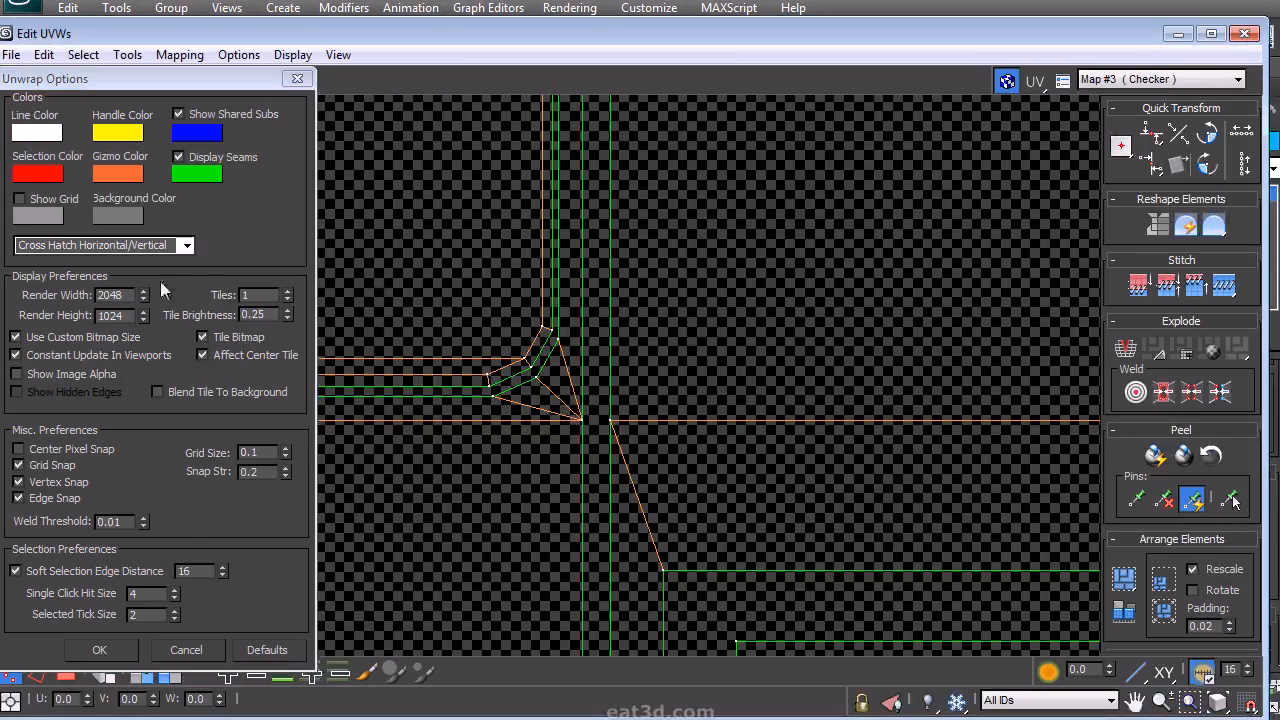
{"action": "left_click", "coordinate": [94, 335]}
{"action": "left_click", "coordinate": [577, 330]}
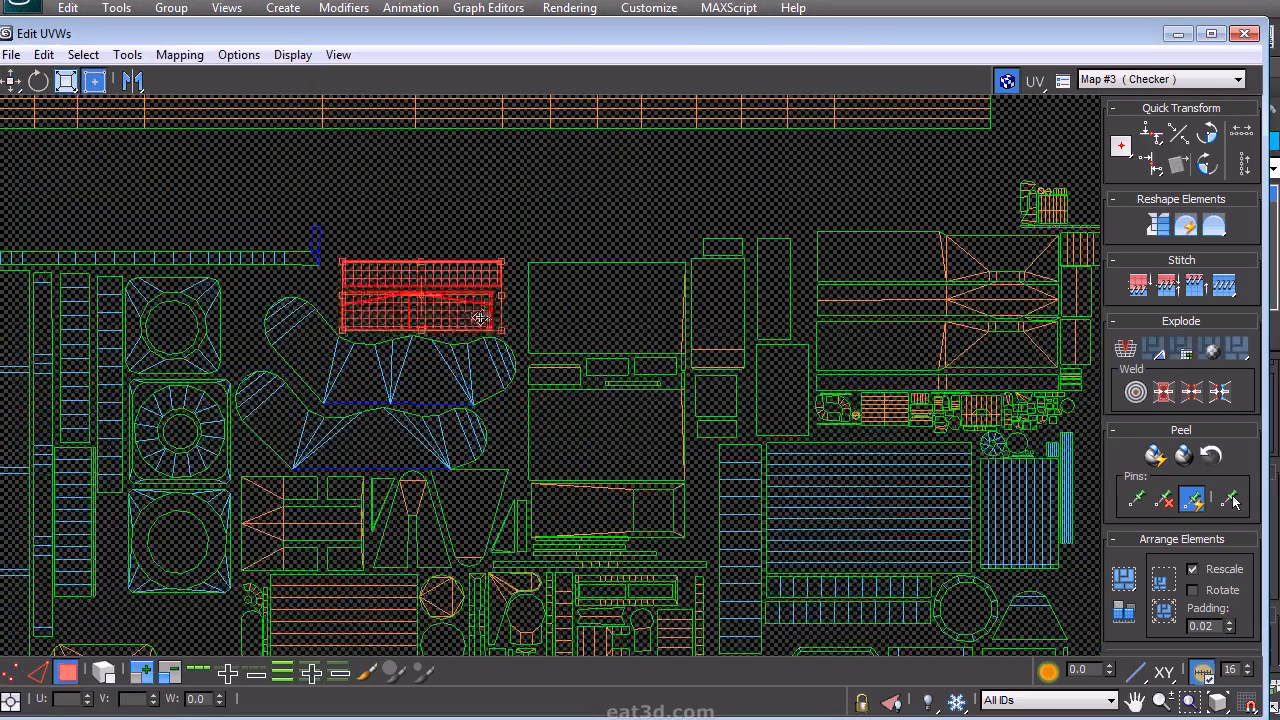
Move the two wide rectangular shells up from the scalloped shells into the empty area and separate them vertically.
{"action": "left_click_drag", "start_coordinate": [472, 300], "coordinate": [472, 161]}
{"action": "left_click", "coordinate": [520, 226]}
{"action": "left_click_drag", "start_coordinate": [551, 230], "coordinate": [331, 120]}
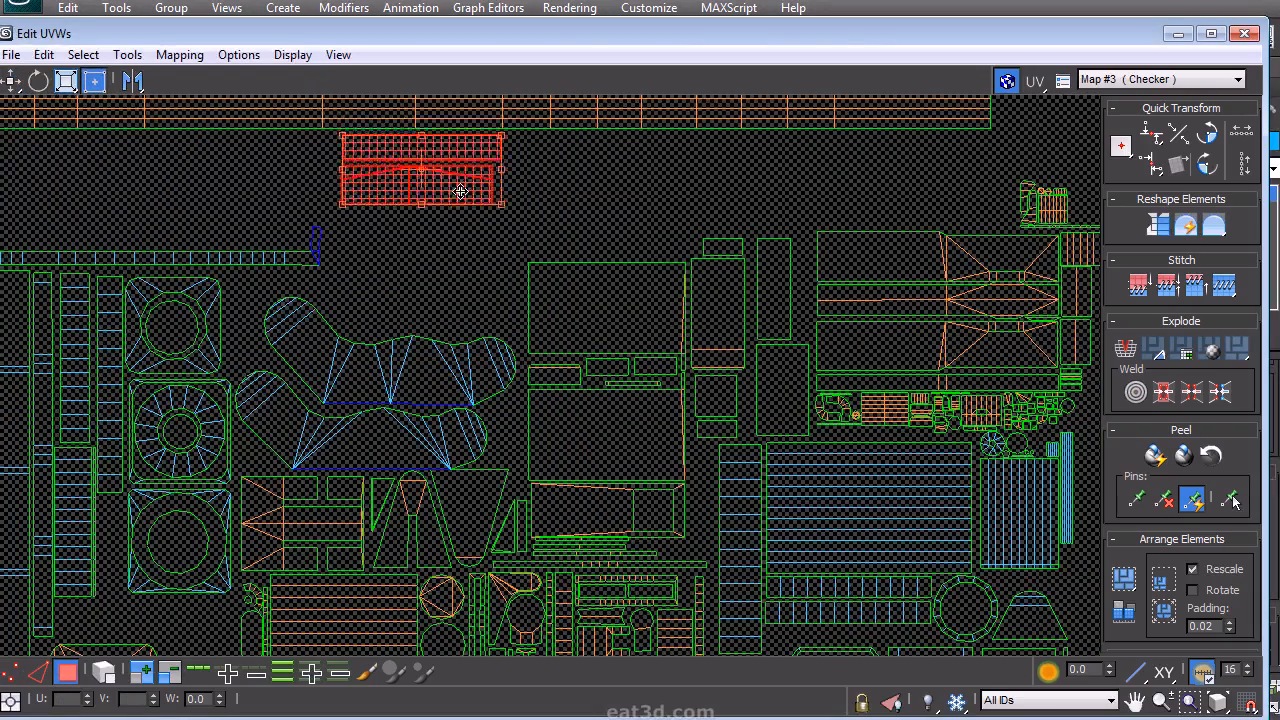
{"action": "left_click", "coordinate": [381, 195]}
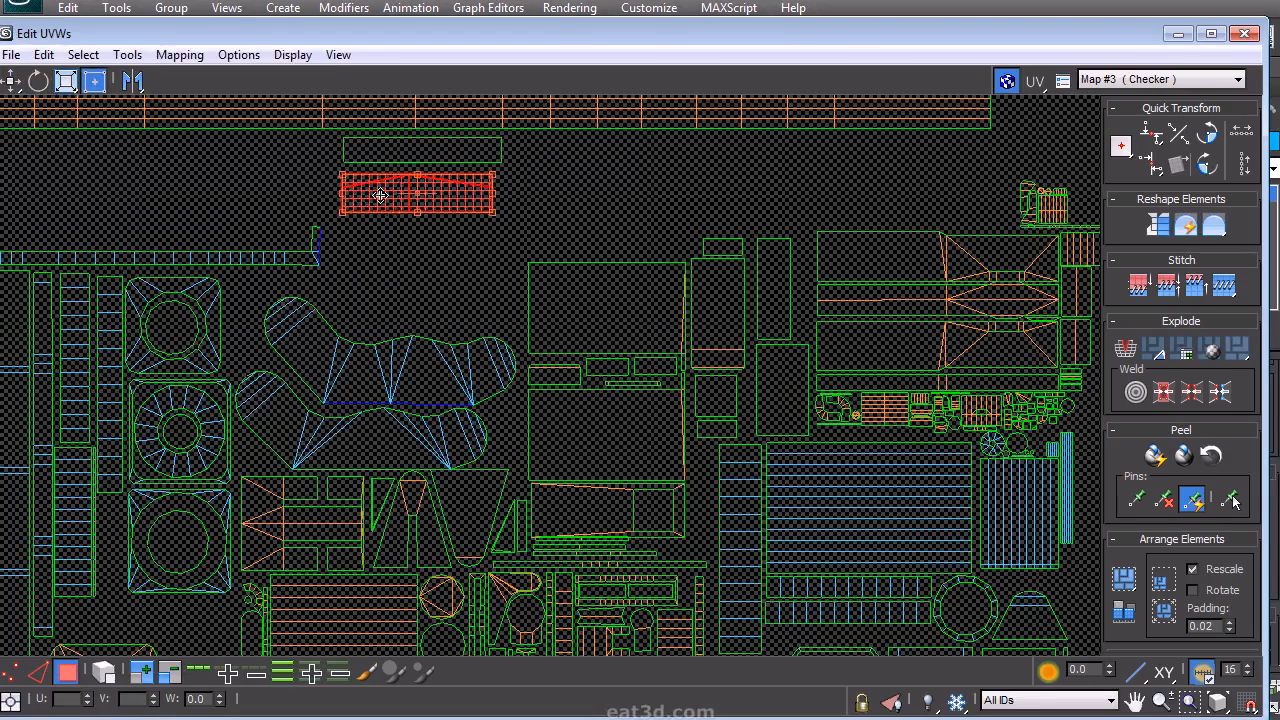
Reposition the two scalloped shells to leave a gap between them and the neighbouring shells.
{"action": "left_click", "coordinate": [388, 405]}
{"action": "left_click", "coordinate": [382, 359]}
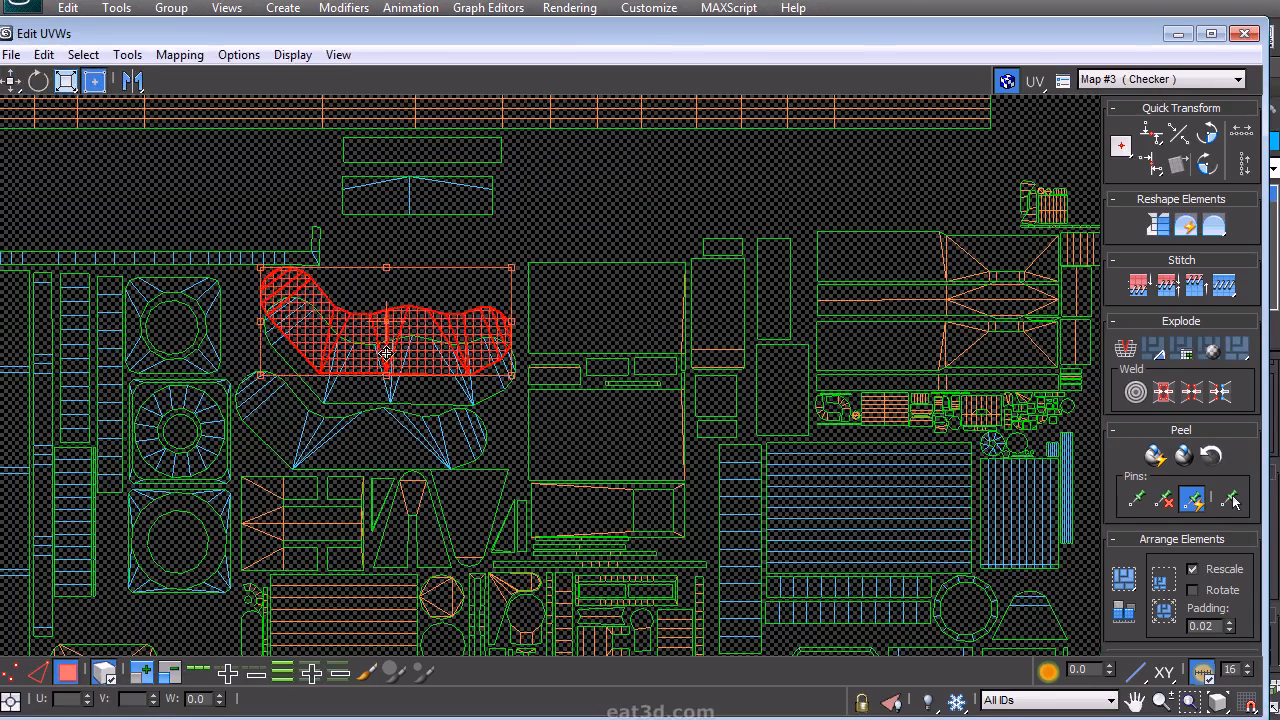
{"action": "left_click_drag", "start_coordinate": [477, 384], "coordinate": [427, 431]}
{"action": "left_click", "coordinate": [855, 321]}
Move the upper long panel shells and their adjoining small pieces up into the empty space near the UV tile's right edge.
{"action": "middle_click_drag", "start_coordinate": [1043, 399], "coordinate": [717, 391]}
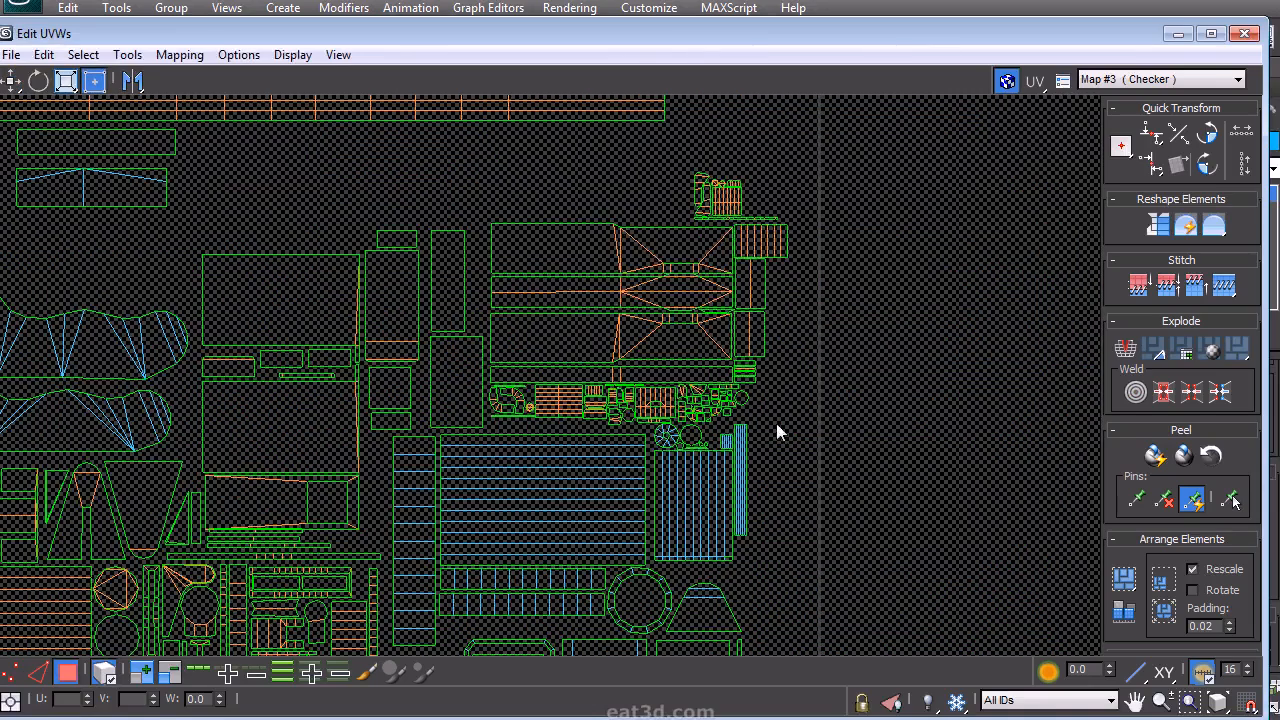
{"action": "left_click_drag", "start_coordinate": [801, 317], "coordinate": [802, 318]}
{"action": "left_click_drag", "start_coordinate": [708, 245], "coordinate": [708, 113]}
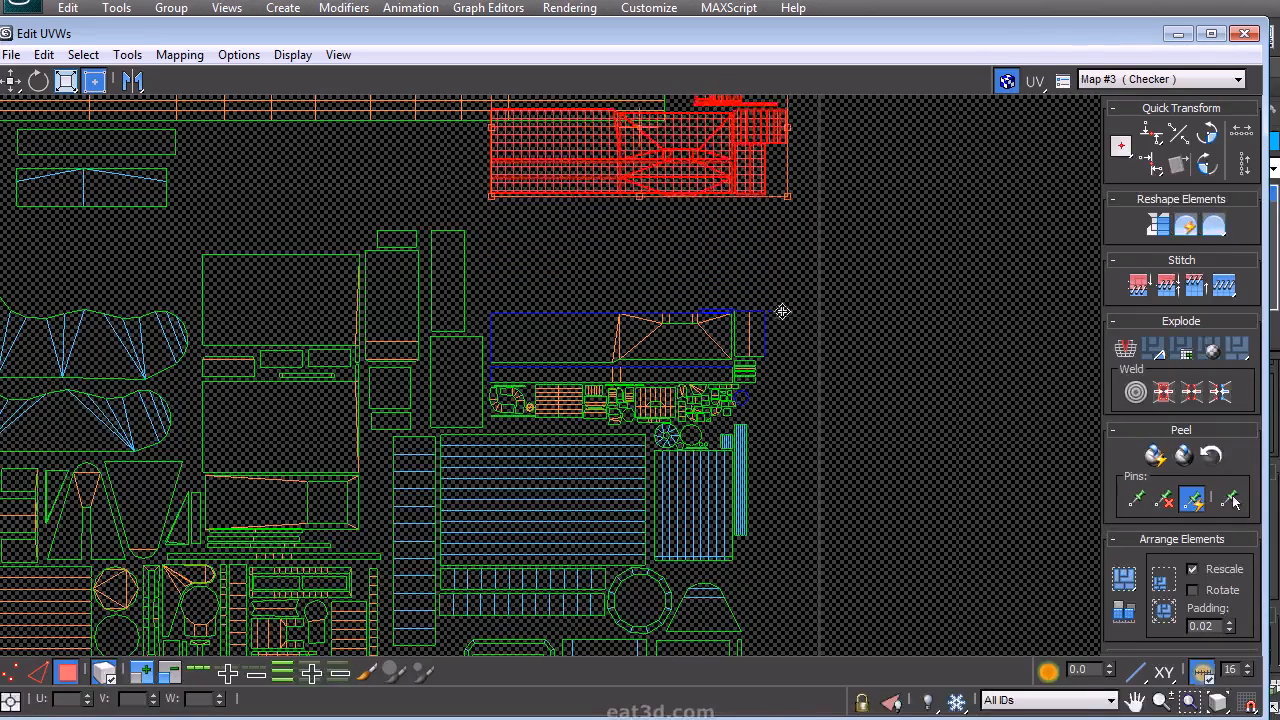
{"action": "left_click", "coordinate": [766, 249]}
{"action": "middle_click_drag", "start_coordinate": [708, 171], "coordinate": [702, 263]}
{"action": "key", "text": "ctrl+z"}
{"action": "left_click_drag", "start_coordinate": [709, 237], "coordinate": [716, 262]}
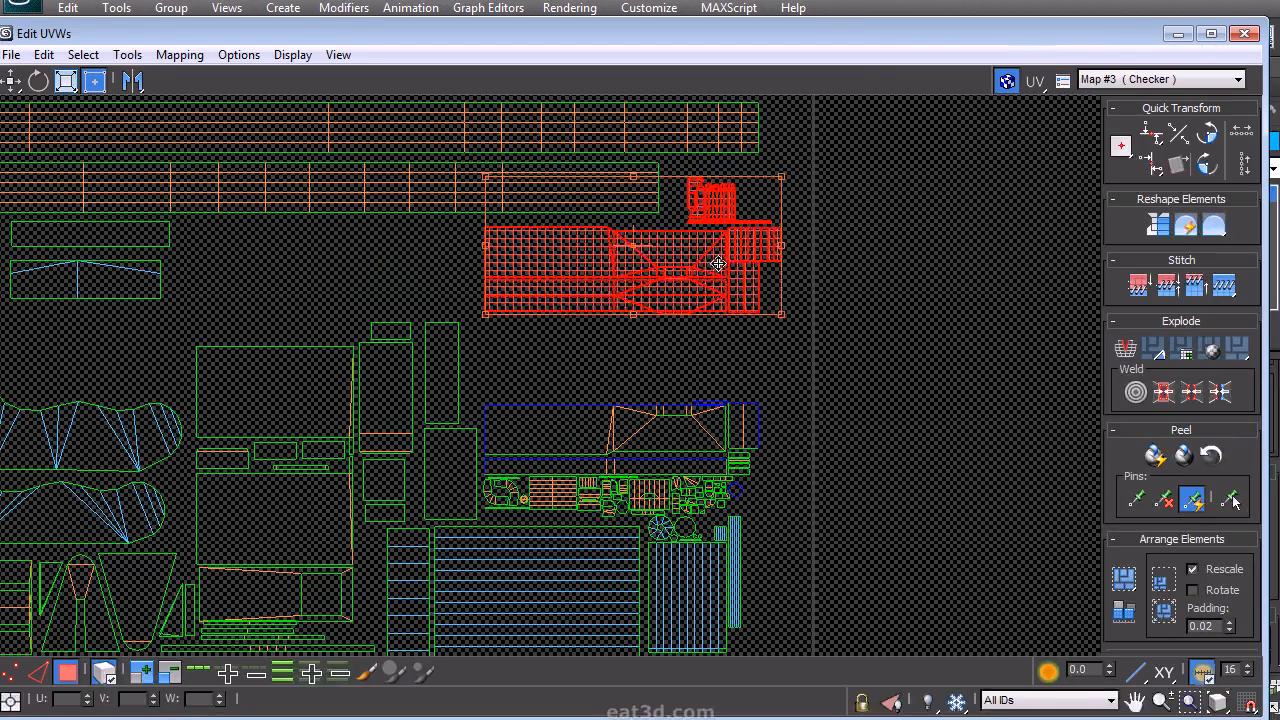
Move the remaining long panel shells up beneath that group and position the pointed middle strip with gaps on both sides.
{"action": "left_click_drag", "start_coordinate": [782, 377], "coordinate": [487, 484]}
{"action": "left_click_drag", "start_coordinate": [663, 449], "coordinate": [645, 356]}
{"action": "left_click_drag", "start_coordinate": [449, 260], "coordinate": [706, 323]}
{"action": "left_click", "coordinate": [458, 322]}
{"action": "left_click_drag", "start_coordinate": [588, 340], "coordinate": [632, 318]}
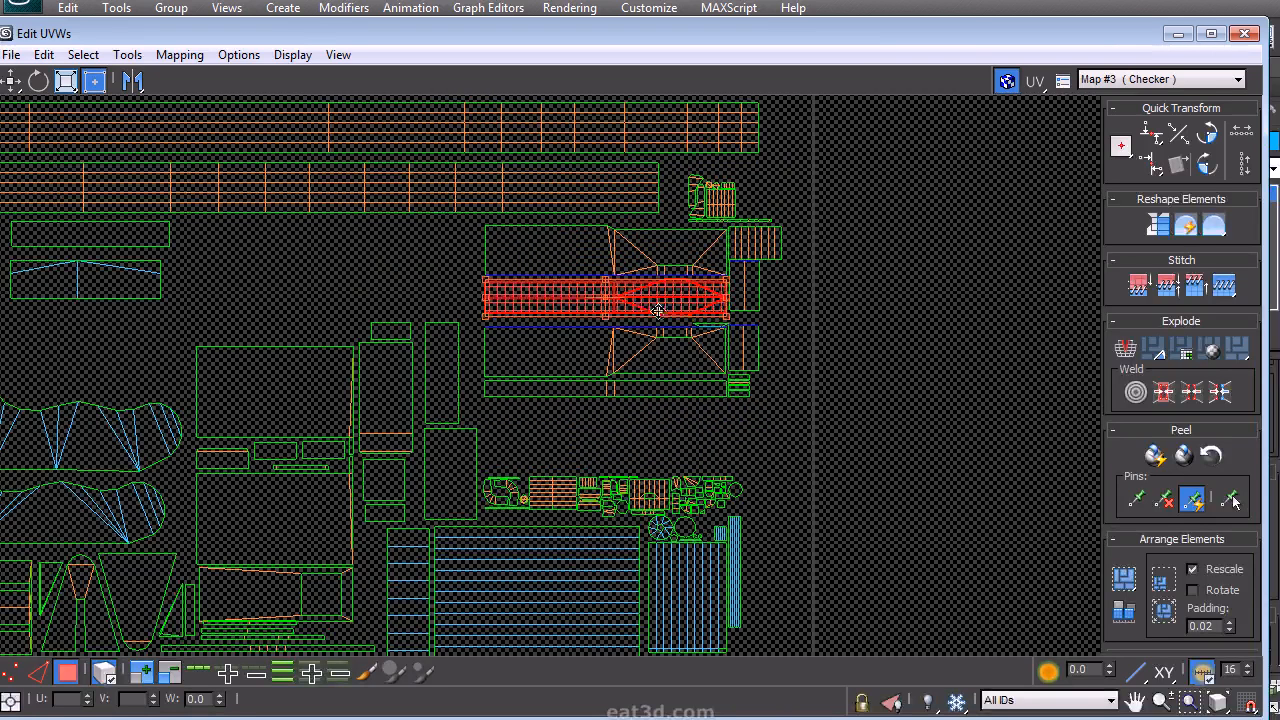
Move the small rectangular and striped shells beside the long panels outward, leaving gaps between them and the panels.
{"action": "left_click", "coordinate": [803, 240]}
{"action": "left_click_drag", "start_coordinate": [748, 365], "coordinate": [748, 372]}
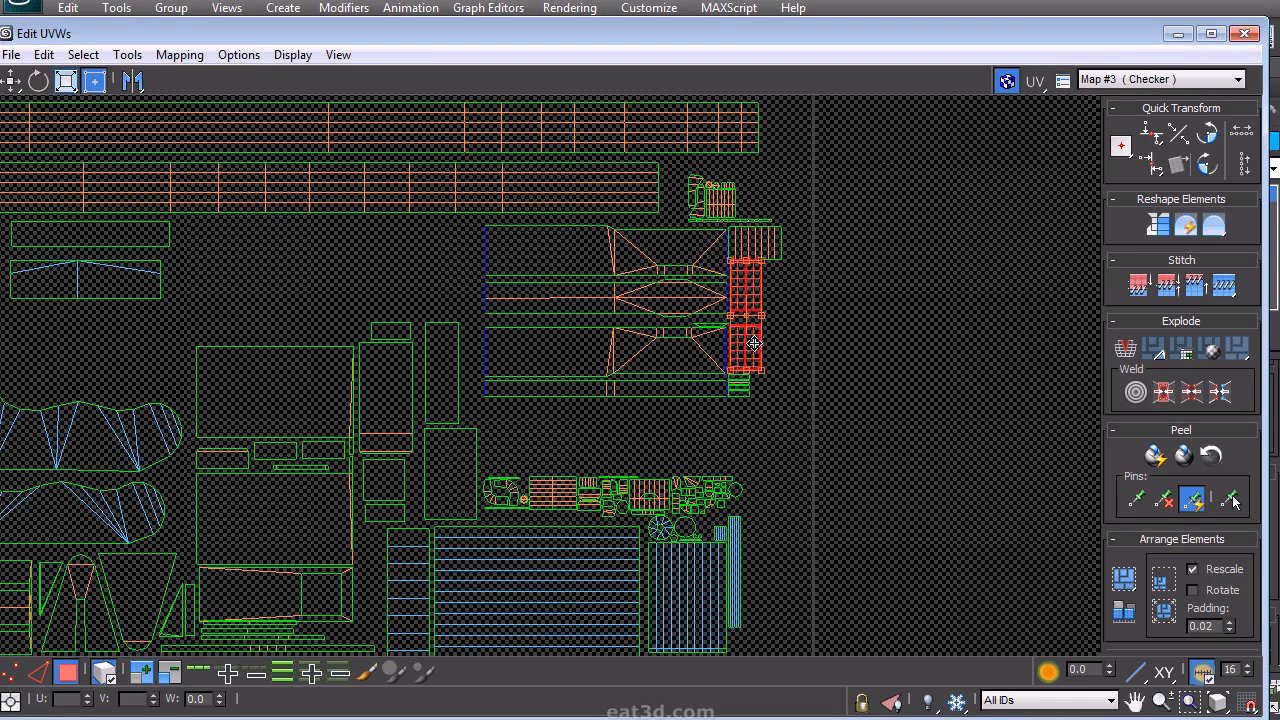
{"action": "left_click", "coordinate": [805, 260]}
{"action": "left_click_drag", "start_coordinate": [701, 254], "coordinate": [682, 252]}
{"action": "left_click_drag", "start_coordinate": [762, 249], "coordinate": [768, 241]}
{"action": "left_click", "coordinate": [818, 261]}
{"action": "mouse_move", "coordinate": [773, 426]}
{"action": "left_mouse_down"}
{"action": "mouse_move", "coordinate": [724, 366]}
{"action": "mouse_move", "coordinate": [750, 392]}
{"action": "left_mouse_up"}
{"action": "left_click", "coordinate": [770, 427]}
{"action": "middle_click_drag", "start_coordinate": [692, 452], "coordinate": [688, 416]}
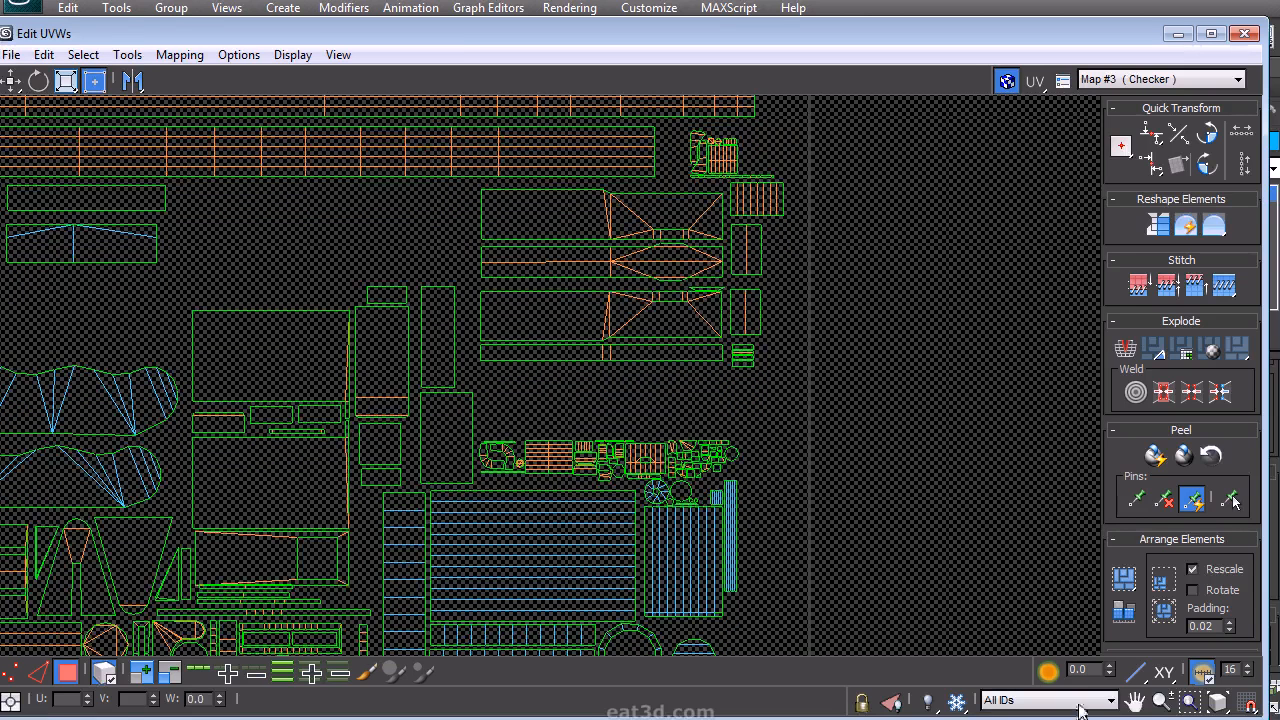
Move the end section of the crowded small-shell cluster up into the empty space near the UV tile's right edge.
{"action": "left_click_drag", "start_coordinate": [771, 410], "coordinate": [675, 488]}
{"action": "left_click_drag", "start_coordinate": [715, 444], "coordinate": [760, 386]}
{"action": "left_click", "coordinate": [483, 420]}
{"action": "left_click", "coordinate": [472, 438]}
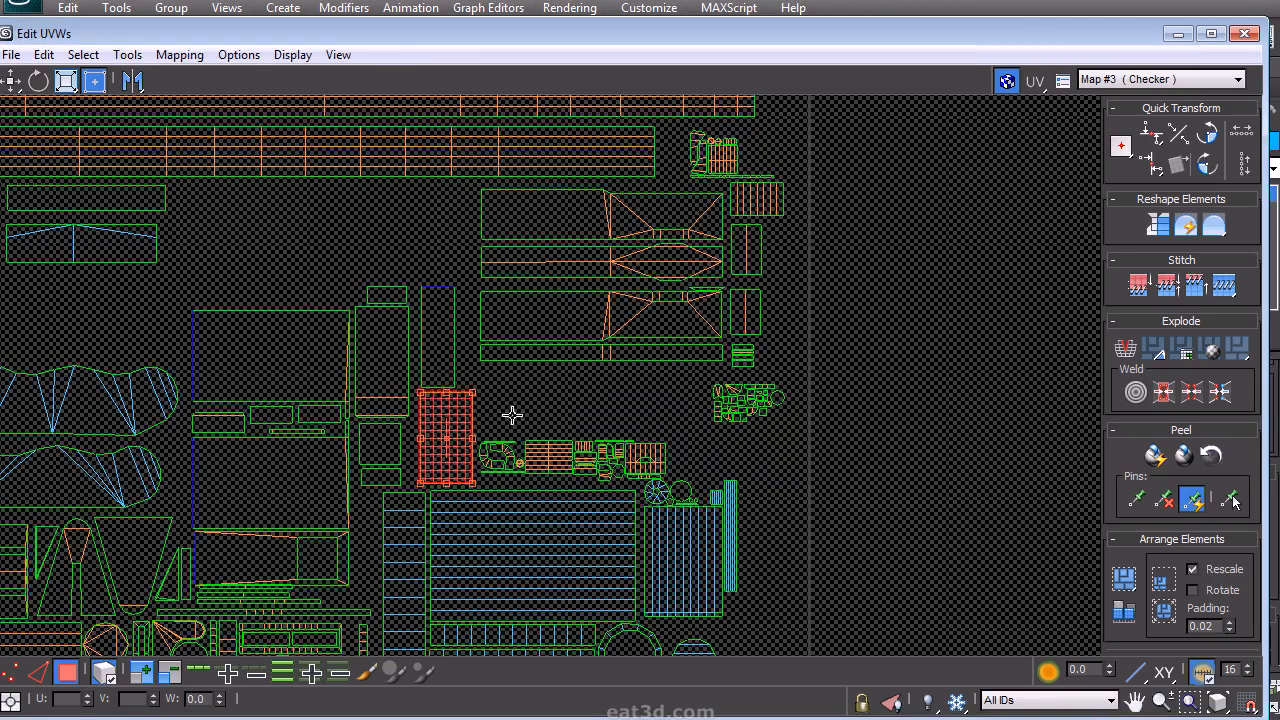
{"action": "left_click", "coordinate": [512, 414]}
Split the remaining cluster into spaced groups, separating the curved shells, ribbed blocks and spoked disc below the long panels.
{"action": "scroll", "coordinate": [500, 440], "scroll_direction": "up", "scroll_amount": 3}
{"action": "left_click_drag", "start_coordinate": [497, 500], "coordinate": [505, 372]}
{"action": "left_click_drag", "start_coordinate": [587, 452], "coordinate": [587, 452]}
{"action": "left_click_drag", "start_coordinate": [588, 470], "coordinate": [610, 356]}
{"action": "left_click_drag", "start_coordinate": [614, 446], "coordinate": [714, 540]}
{"action": "left_click_drag", "start_coordinate": [680, 490], "coordinate": [550, 454]}
{"action": "left_click_drag", "start_coordinate": [803, 530], "coordinate": [803, 523]}
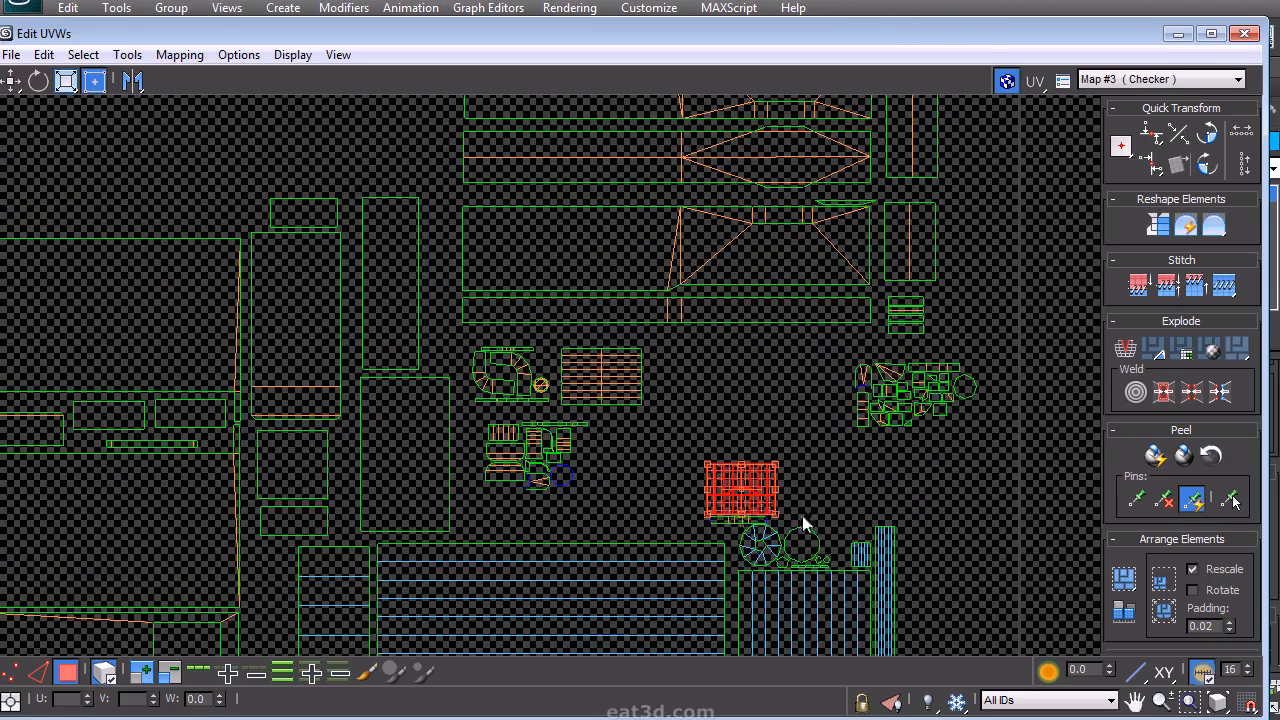
{"action": "left_click_drag", "start_coordinate": [741, 489], "coordinate": [646, 458]}
{"action": "left_click_drag", "start_coordinate": [730, 513], "coordinate": [714, 383]}
Shift the cluster of tiny shells beneath the spoked disc to leave clearance from the neighbouring striped panels.
{"action": "scroll", "coordinate": [800, 366], "scroll_direction": "down", "scroll_amount": 5}
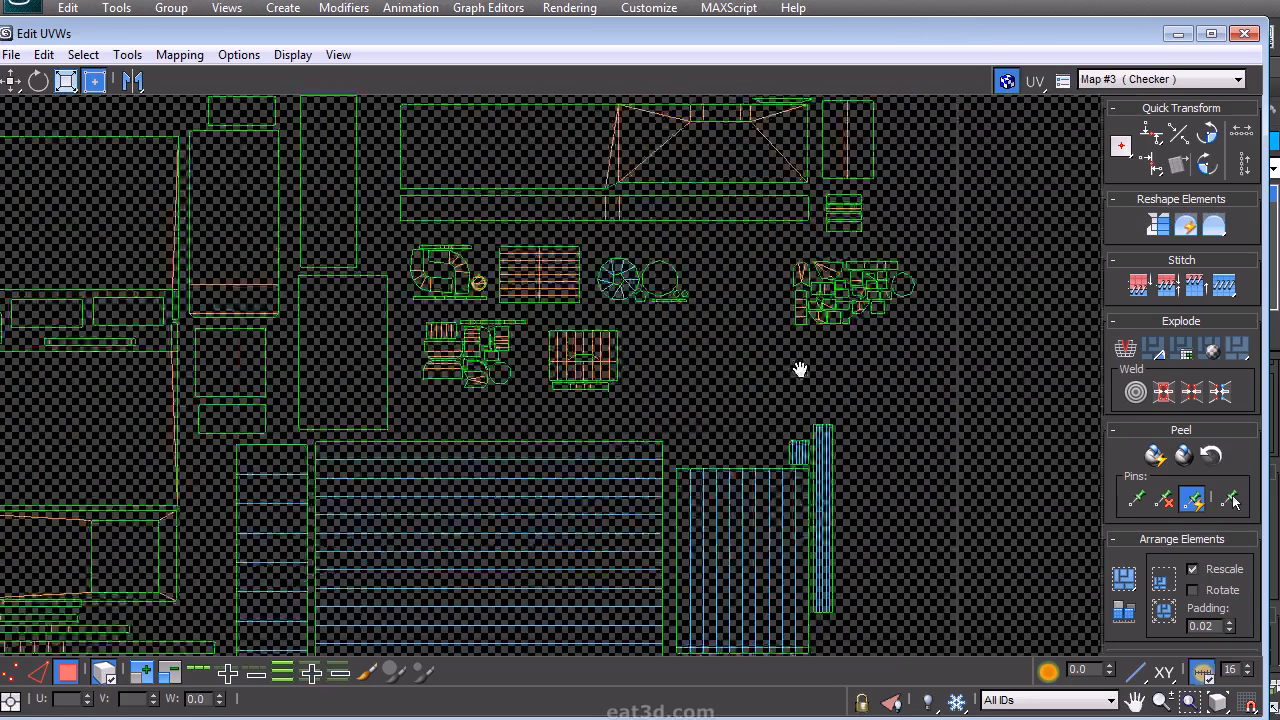
{"action": "scroll", "coordinate": [614, 414], "scroll_direction": "up", "scroll_amount": 5}
{"action": "middle_click_drag", "start_coordinate": [733, 414], "coordinate": [660, 477]}
{"action": "left_click", "coordinate": [676, 488]}
{"action": "middle_click_drag", "start_coordinate": [538, 428], "coordinate": [598, 422]}
{"action": "middle_click_drag", "start_coordinate": [549, 354], "coordinate": [574, 395]}
{"action": "middle_click_drag", "start_coordinate": [343, 489], "coordinate": [588, 476]}
{"action": "scroll", "coordinate": [551, 449], "scroll_direction": "down", "scroll_amount": 6}
{"action": "middle_click_drag", "start_coordinate": [487, 410], "coordinate": [578, 377]}
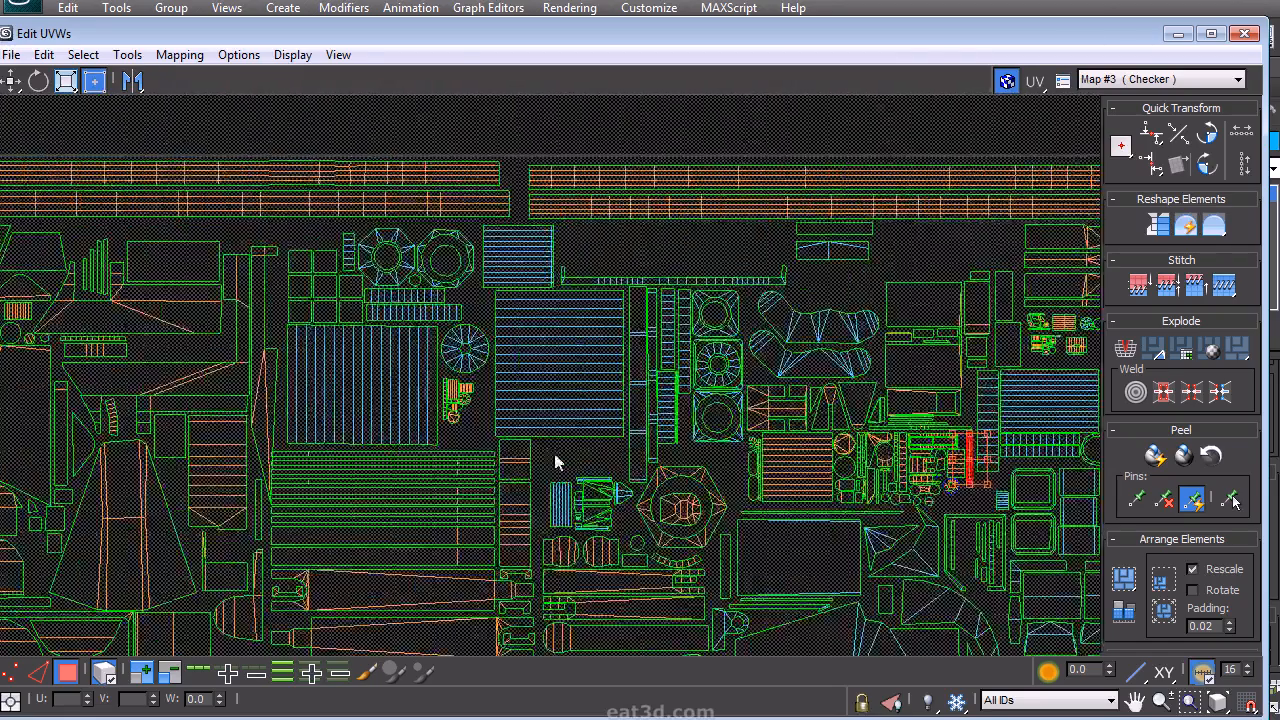
{"action": "scroll", "coordinate": [414, 343], "scroll_direction": "up", "scroll_amount": 5}
{"action": "left_click", "coordinate": [430, 357]}
{"action": "left_click", "coordinate": [395, 255]}
{"action": "mouse_move", "coordinate": [395, 255]}
{"action": "left_mouse_down"}
{"action": "mouse_move", "coordinate": [418, 235]}
{"action": "mouse_move", "coordinate": [406, 232]}
{"action": "left_mouse_up"}
{"action": "left_click_drag", "start_coordinate": [273, 378], "coordinate": [270, 469]}
{"action": "left_click_drag", "start_coordinate": [258, 413], "coordinate": [241, 415]}
{"action": "mouse_move", "coordinate": [512, 518]}
{"action": "left_mouse_down"}
{"action": "mouse_move", "coordinate": [235, 209]}
{"action": "mouse_move", "coordinate": [225, 180]}
{"action": "left_mouse_up"}
{"action": "left_click_drag", "start_coordinate": [318, 266], "coordinate": [339, 268]}
Spread the individual shells of that tiny cluster apart so each has padding around it.
{"action": "left_click", "coordinate": [283, 511]}
{"action": "mouse_move", "coordinate": [280, 511]}
{"action": "left_mouse_down"}
{"action": "mouse_move", "coordinate": [385, 326]}
{"action": "mouse_move", "coordinate": [349, 365]}
{"action": "left_mouse_up"}
{"action": "left_click", "coordinate": [426, 517]}
{"action": "left_click_drag", "start_coordinate": [395, 305], "coordinate": [380, 271]}
{"action": "left_click_drag", "start_coordinate": [450, 545], "coordinate": [292, 391]}
{"action": "left_click_drag", "start_coordinate": [345, 452], "coordinate": [442, 411]}
{"action": "left_click_drag", "start_coordinate": [308, 425], "coordinate": [344, 385]}
{"action": "left_click", "coordinate": [338, 487]}
Move the two octagonal shells with the adjoining squares and ribbed strip up, away from the shells beneath them.
{"action": "scroll", "coordinate": [401, 409], "scroll_direction": "down", "scroll_amount": 6}
{"action": "middle_click_drag", "start_coordinate": [368, 387], "coordinate": [586, 480]}
{"action": "scroll", "coordinate": [568, 400], "scroll_direction": "up", "scroll_amount": 3}
{"action": "middle_click_drag", "start_coordinate": [536, 386], "coordinate": [512, 508]}
{"action": "left_click_drag", "start_coordinate": [98, 207], "coordinate": [662, 444]}
{"action": "left_click_drag", "start_coordinate": [491, 441], "coordinate": [500, 417]}
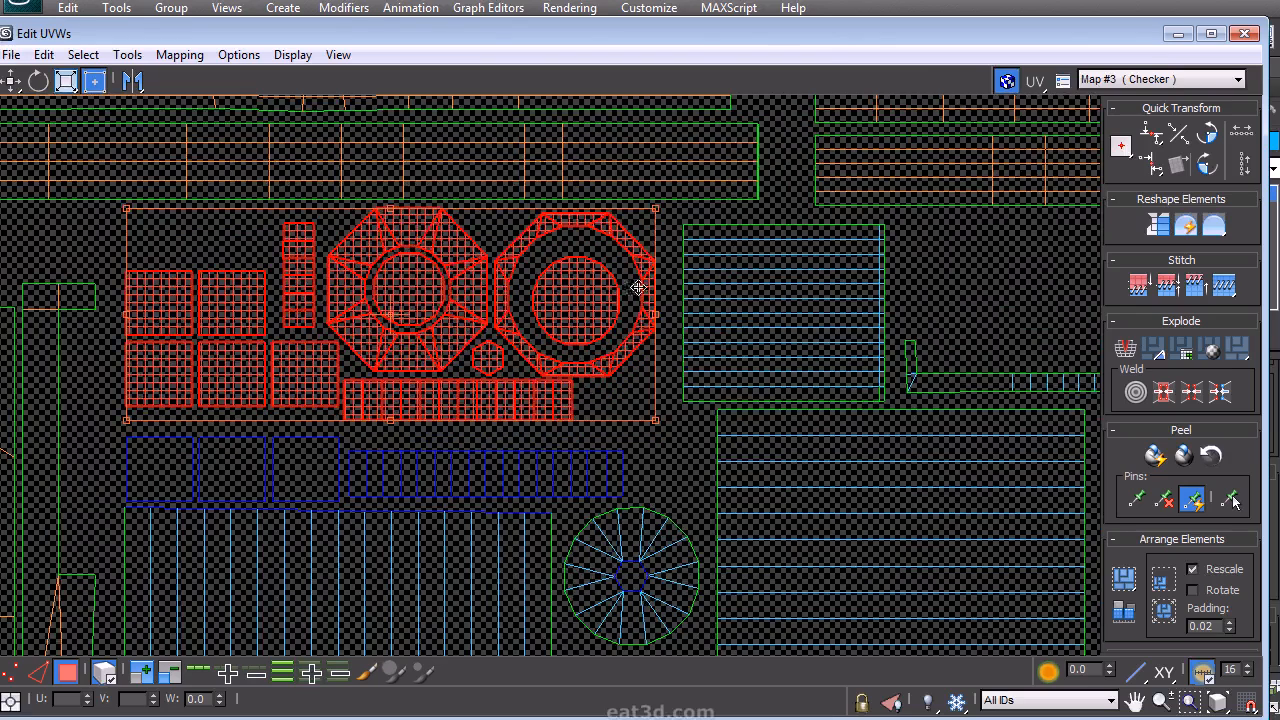
{"action": "left_click_drag", "start_coordinate": [638, 287], "coordinate": [632, 286]}
Separate the rows of square shells and raise the lowest row with its ribbed strip off the wide striped panel.
{"action": "left_click_drag", "start_coordinate": [783, 162], "coordinate": [428, 335], "text": "alt"}
{"action": "left_click_drag", "start_coordinate": [688, 212], "coordinate": [290, 390], "text": "alt"}
{"action": "left_click_drag", "start_coordinate": [119, 233], "coordinate": [262, 352], "text": "alt"}
{"action": "left_click_drag", "start_coordinate": [202, 452], "coordinate": [185, 479]}
{"action": "left_click_drag", "start_coordinate": [177, 485], "coordinate": [171, 485]}
{"action": "left_click_drag", "start_coordinate": [78, 532], "coordinate": [323, 493]}
{"action": "left_click_drag", "start_coordinate": [314, 478], "coordinate": [314, 474]}
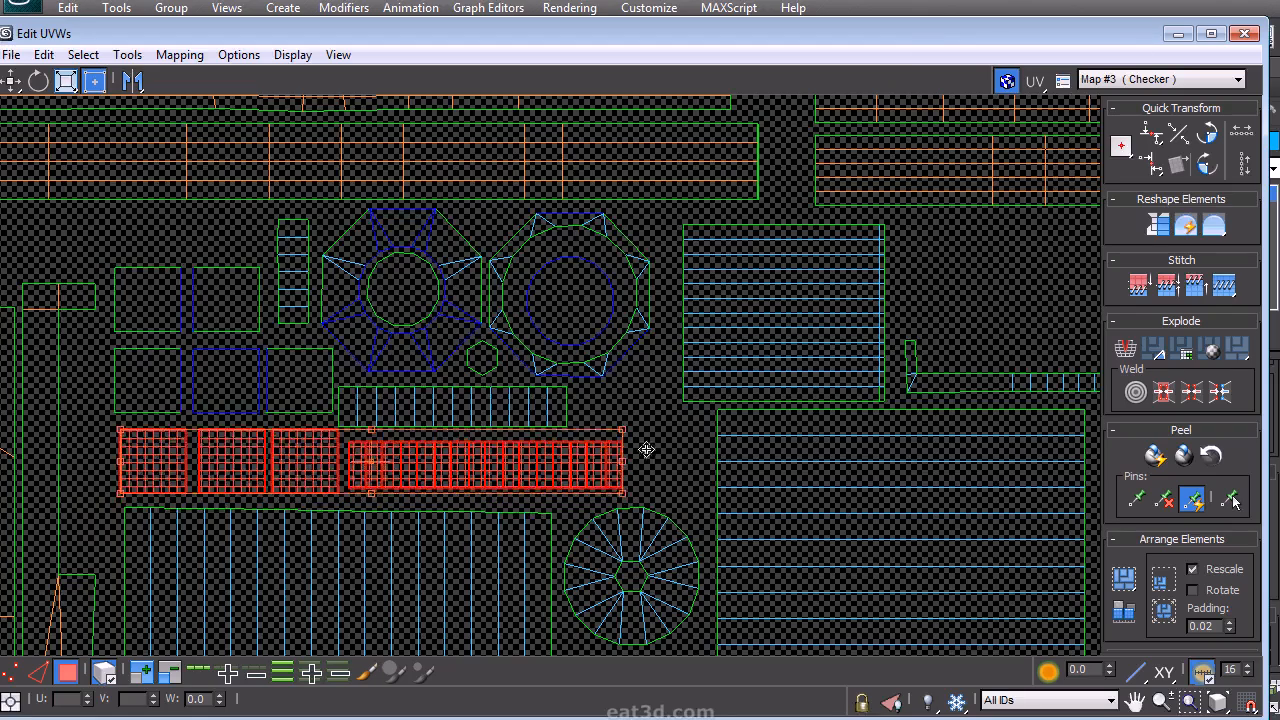
Move the first two columns of square shells left, away from the third column.
{"action": "left_click", "coordinate": [646, 449]}
{"action": "middle_click_drag", "start_coordinate": [312, 448], "coordinate": [520, 448]}
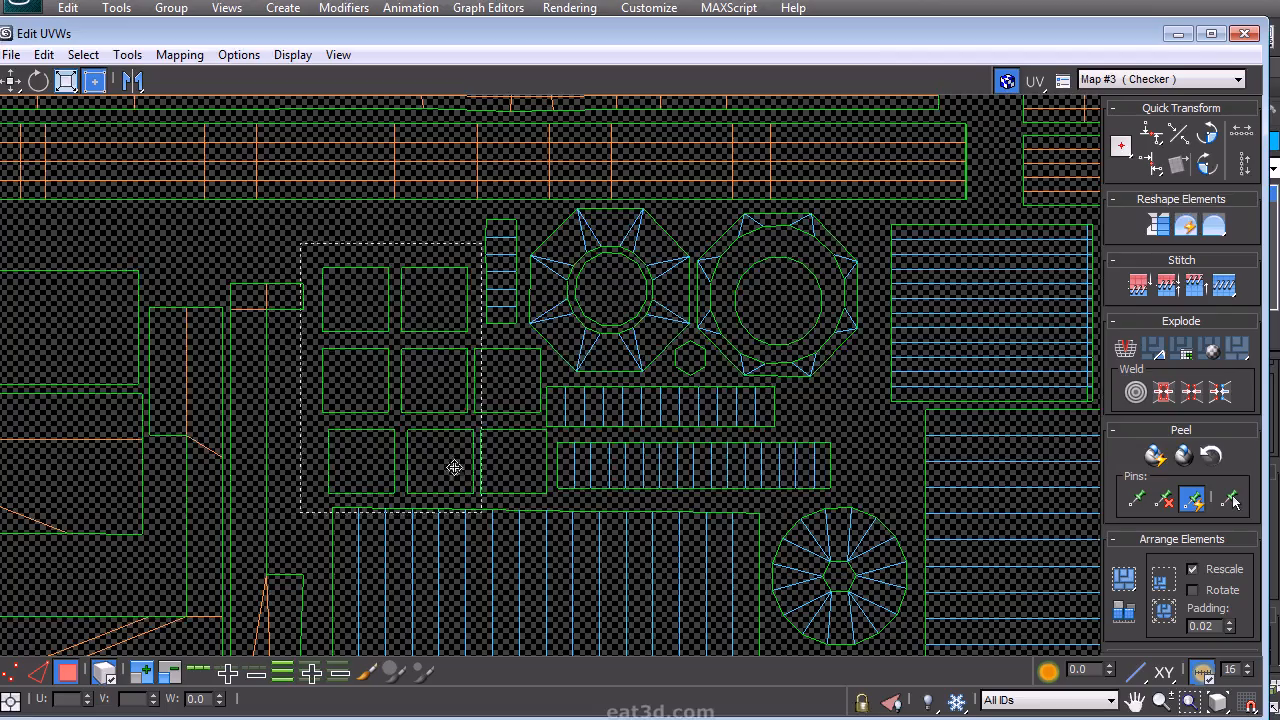
{"action": "left_click_drag", "start_coordinate": [454, 467], "coordinate": [434, 466]}
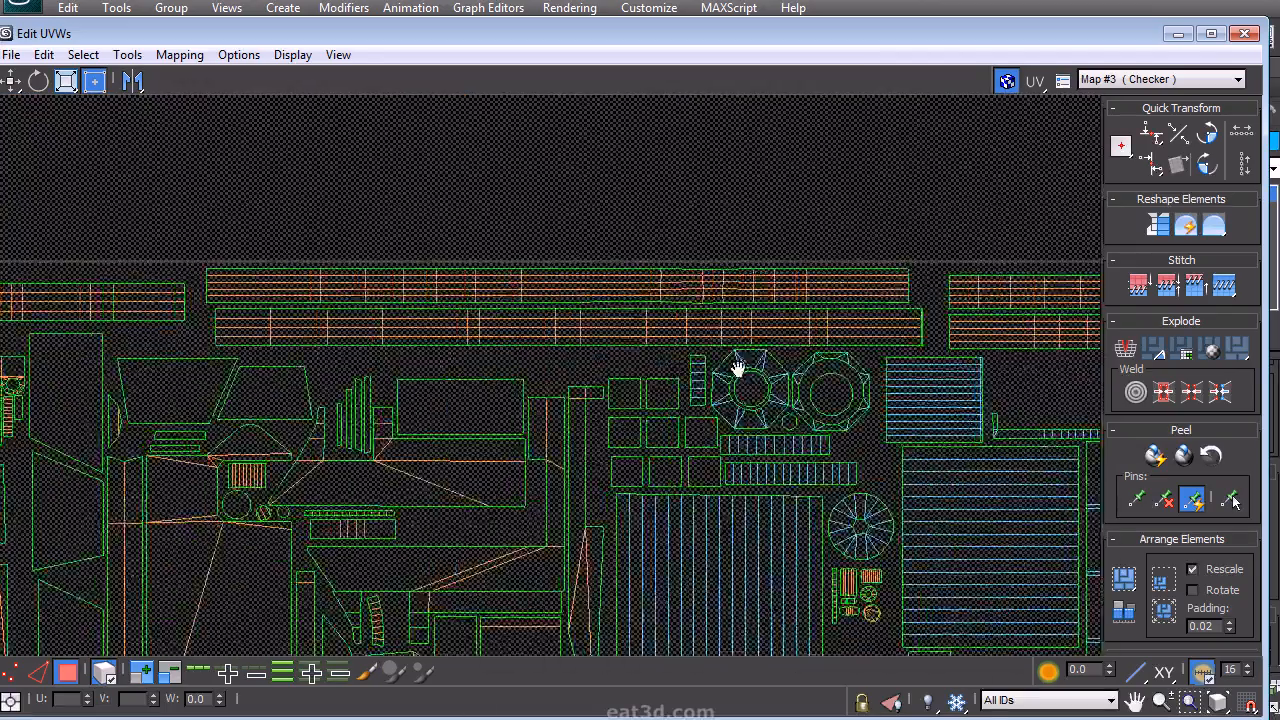
Raise the upper long strip at the UV tile's top edge and line up its left end with the strip below.
{"action": "middle_click_drag", "start_coordinate": [738, 369], "coordinate": [168, 397]}
{"action": "left_click_drag", "start_coordinate": [638, 229], "coordinate": [699, 309]}
{"action": "left_click_drag", "start_coordinate": [515, 343], "coordinate": [515, 343]}
{"action": "scroll", "coordinate": [455, 328], "scroll_direction": "up", "scroll_amount": 2}
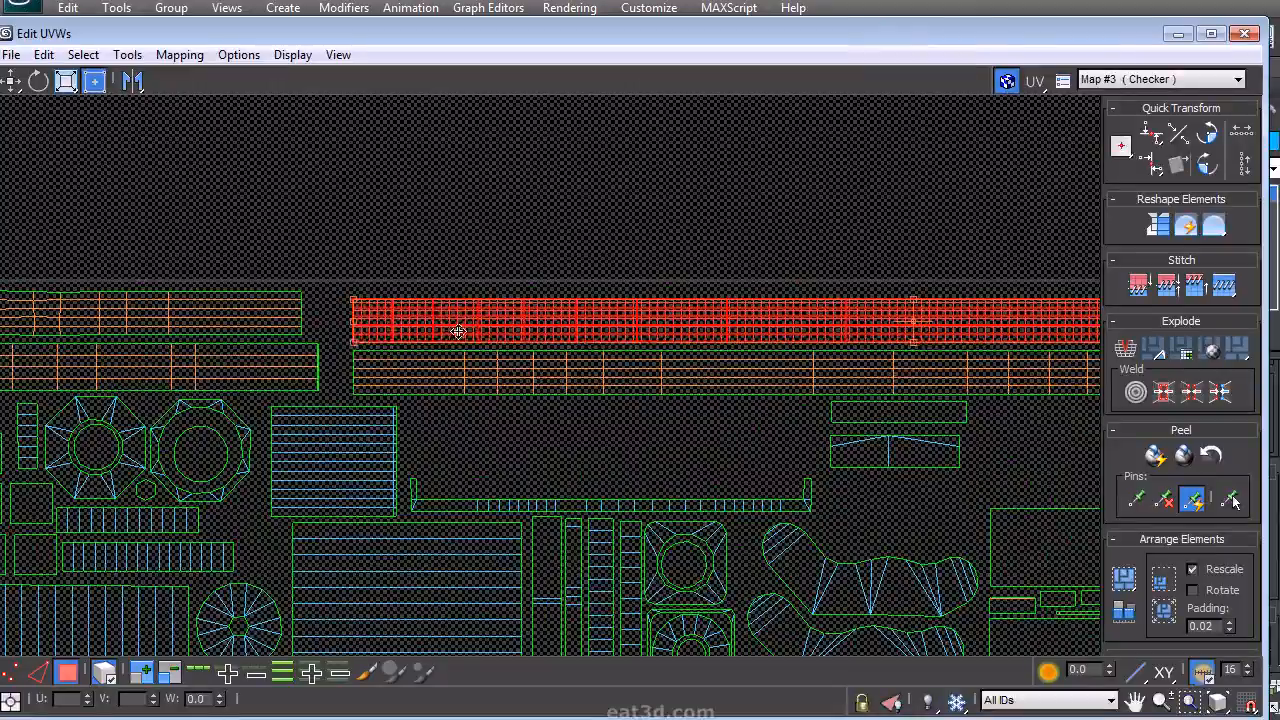
{"action": "mouse_move", "coordinate": [444, 320]}
{"action": "left_mouse_down"}
{"action": "mouse_move", "coordinate": [477, 314]}
{"action": "mouse_move", "coordinate": [466, 346]}
{"action": "mouse_move", "coordinate": [426, 313]}
{"action": "left_mouse_up"}
{"action": "scroll", "coordinate": [445, 330], "scroll_direction": "up", "scroll_amount": 2}
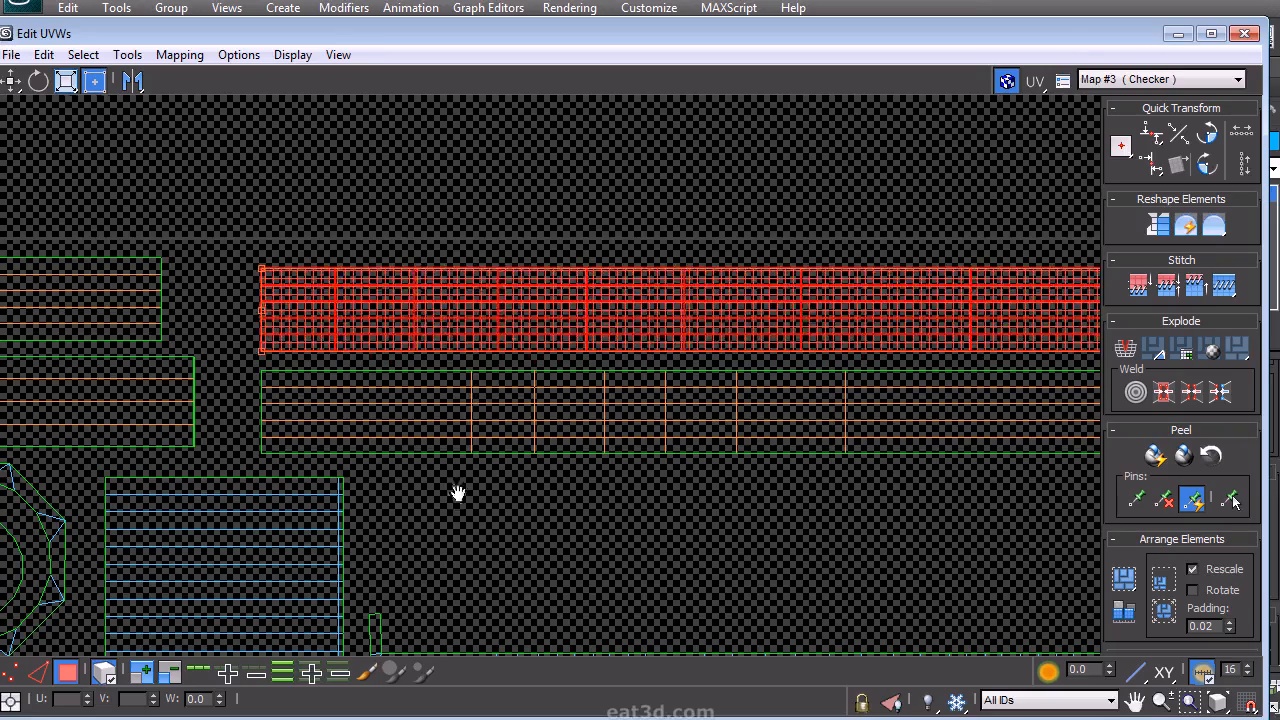
Move the large rectangular shells and their small neighbours up into the empty area beneath the long strips.
{"action": "middle_click_drag", "start_coordinate": [457, 491], "coordinate": [572, 433]}
{"action": "scroll", "coordinate": [572, 433], "scroll_direction": "down", "scroll_amount": 3}
{"action": "left_click", "coordinate": [732, 483]}
{"action": "middle_click_drag", "start_coordinate": [732, 483], "coordinate": [366, 357]}
{"action": "middle_click_drag", "start_coordinate": [829, 402], "coordinate": [697, 282]}
{"action": "middle_click_drag", "start_coordinate": [697, 489], "coordinate": [682, 560]}
{"action": "left_click_drag", "start_coordinate": [731, 445], "coordinate": [763, 442]}
{"action": "left_click_drag", "start_coordinate": [738, 375], "coordinate": [730, 294], "text": "shift"}
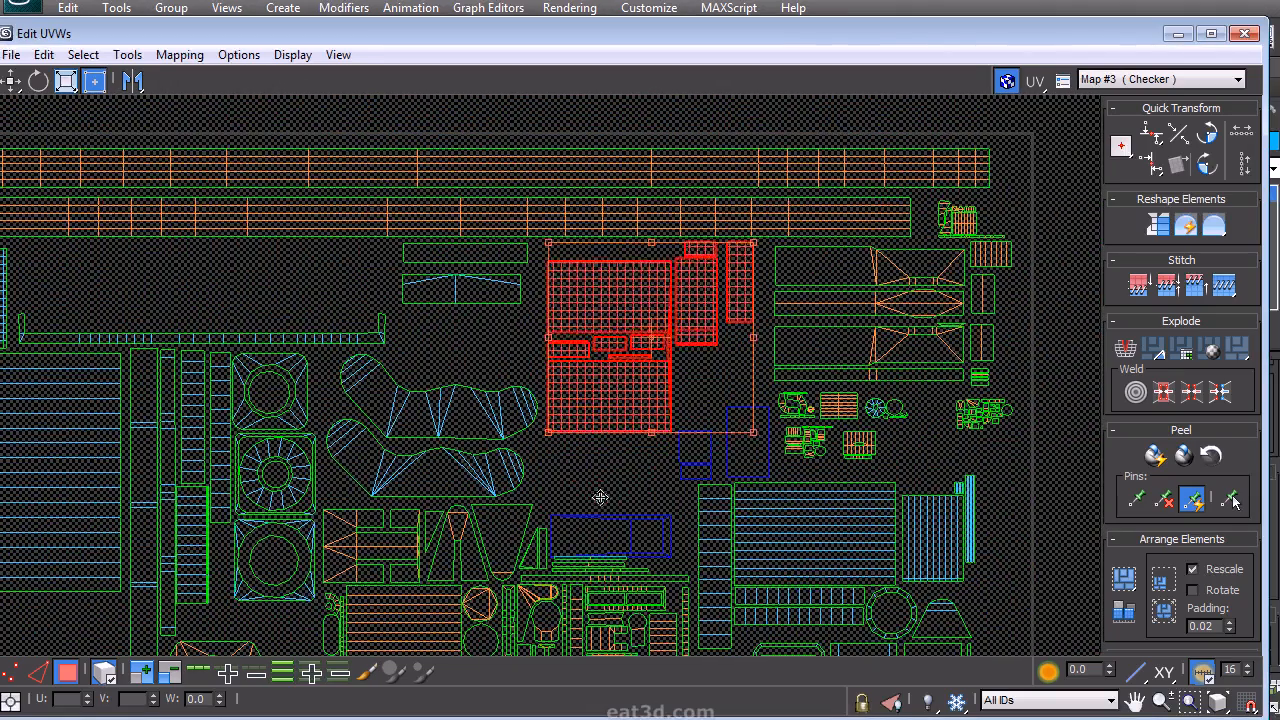
Lower the bottom large rectangle and its adjoining small shells to open a gap beneath the upper rectangle.
{"action": "left_click", "coordinate": [561, 484]}
{"action": "left_click_drag", "start_coordinate": [680, 345], "coordinate": [679, 347]}
{"action": "scroll", "coordinate": [657, 363], "scroll_direction": "up", "scroll_amount": 4}
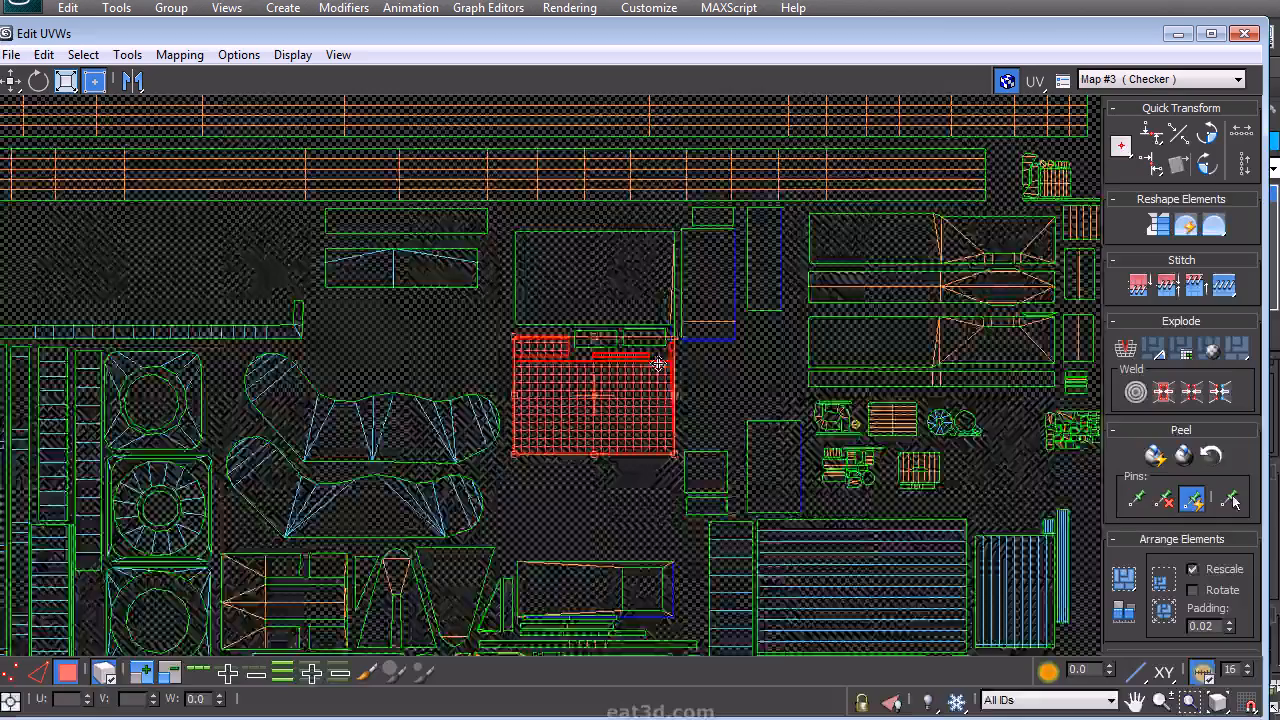
{"action": "left_click", "coordinate": [525, 326]}
{"action": "left_click_drag", "start_coordinate": [524, 370], "coordinate": [524, 370]}
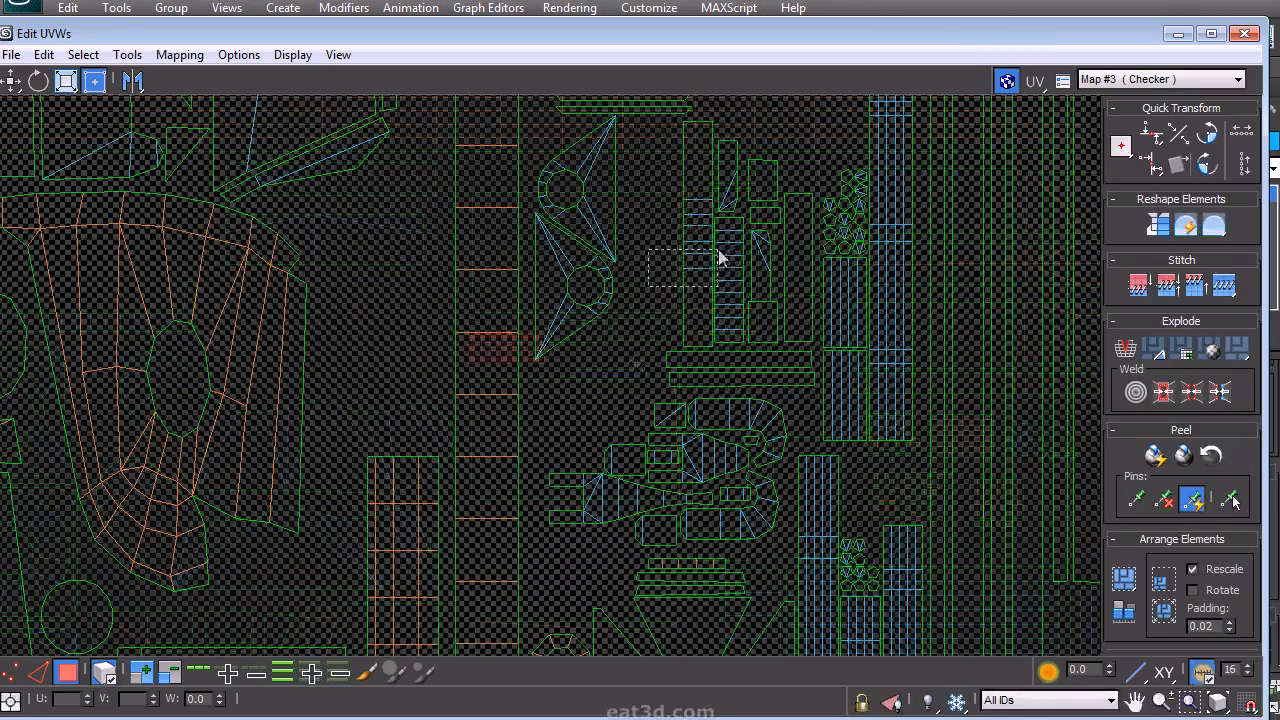
Move the tall ladder-like strip into the gap between the pointed curved shells and the narrow shells.
{"action": "left_click", "coordinate": [688, 265]}
{"action": "left_click_drag", "start_coordinate": [688, 265], "coordinate": [675, 308]}
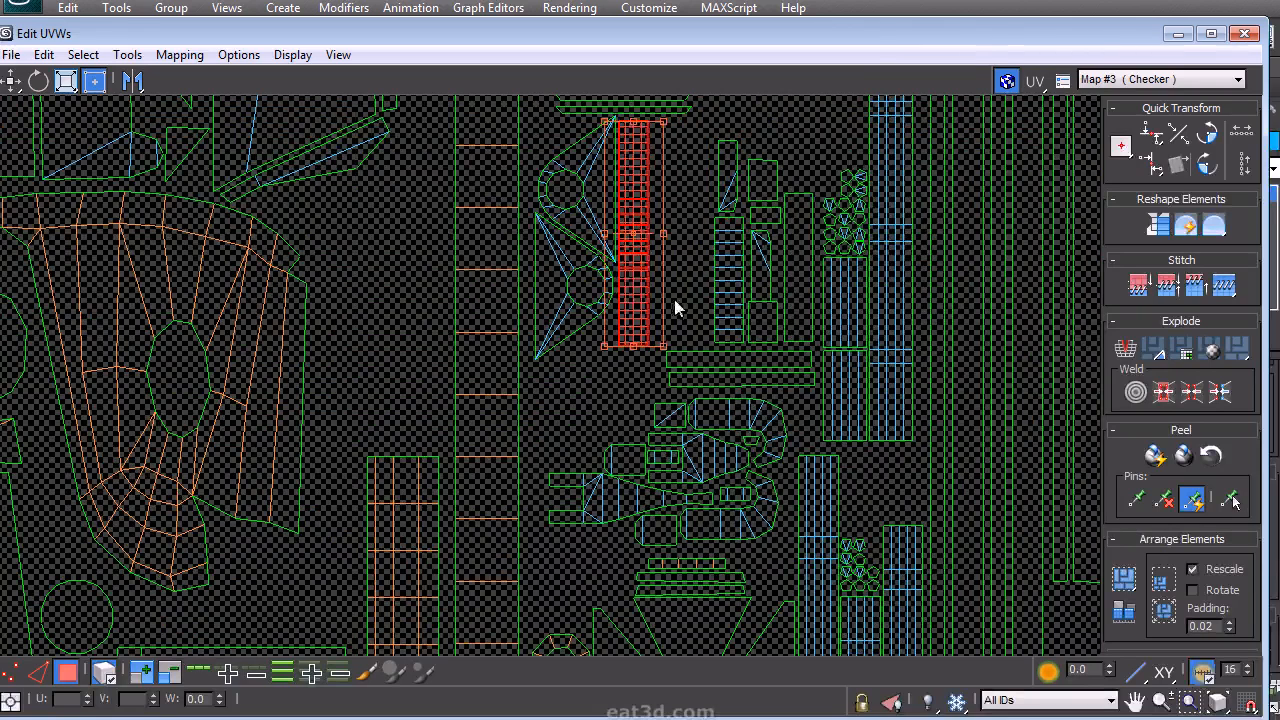
{"action": "left_click_drag", "start_coordinate": [613, 258], "coordinate": [646, 256]}
{"action": "left_click", "coordinate": [806, 176]}
Inspect the bottom edge, right side and full extent of the UV layout for shell spacing.
{"action": "middle_click_drag", "start_coordinate": [807, 183], "coordinate": [753, 474]}
{"action": "scroll", "coordinate": [753, 475], "scroll_direction": "down", "scroll_amount": 1}
{"action": "scroll", "coordinate": [753, 482], "scroll_direction": "down", "scroll_amount": 3}
{"action": "middle_click_drag", "start_coordinate": [766, 250], "coordinate": [563, 186]}
{"action": "scroll", "coordinate": [850, 620], "scroll_direction": "down", "scroll_amount": 2}
{"action": "middle_click_drag", "start_coordinate": [850, 620], "coordinate": [614, 275]}
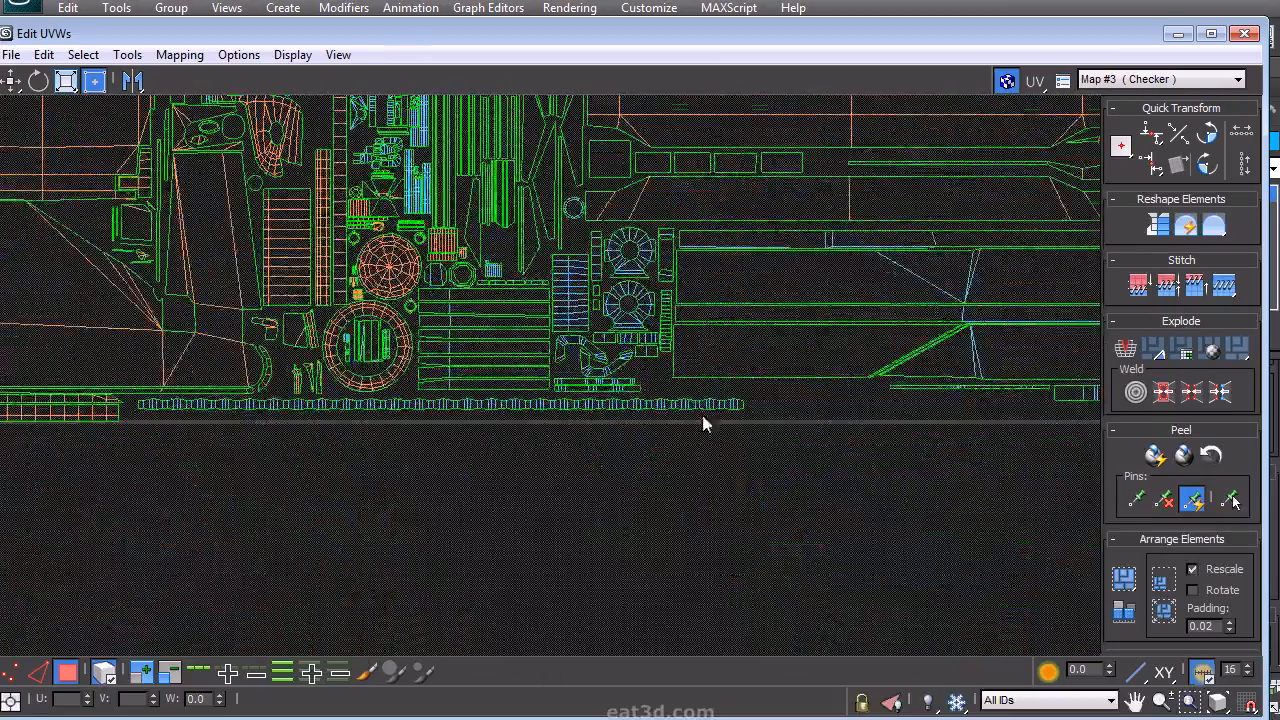
{"action": "scroll", "coordinate": [703, 424], "scroll_direction": "up", "scroll_amount": 2}
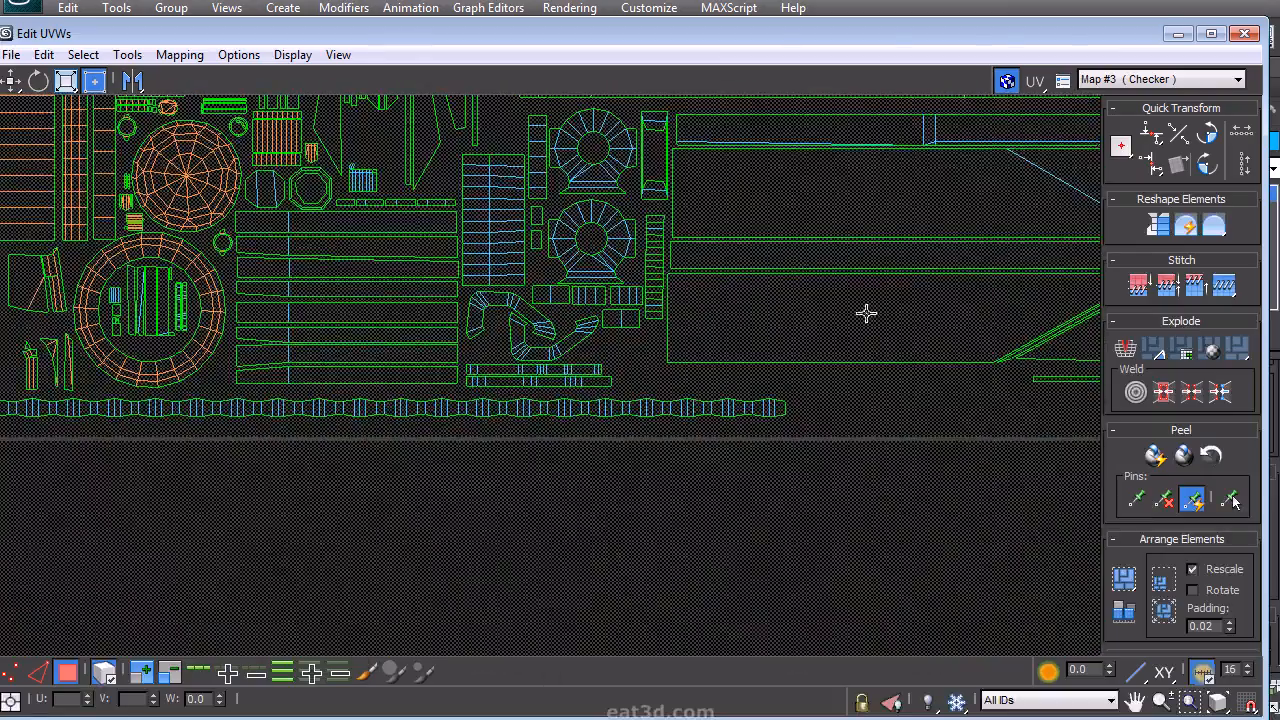
{"action": "middle_click_drag", "start_coordinate": [866, 313], "coordinate": [435, 413]}
{"action": "middle_click_drag", "start_coordinate": [840, 389], "coordinate": [283, 386]}
{"action": "middle_click_drag", "start_coordinate": [559, 330], "coordinate": [611, 483]}
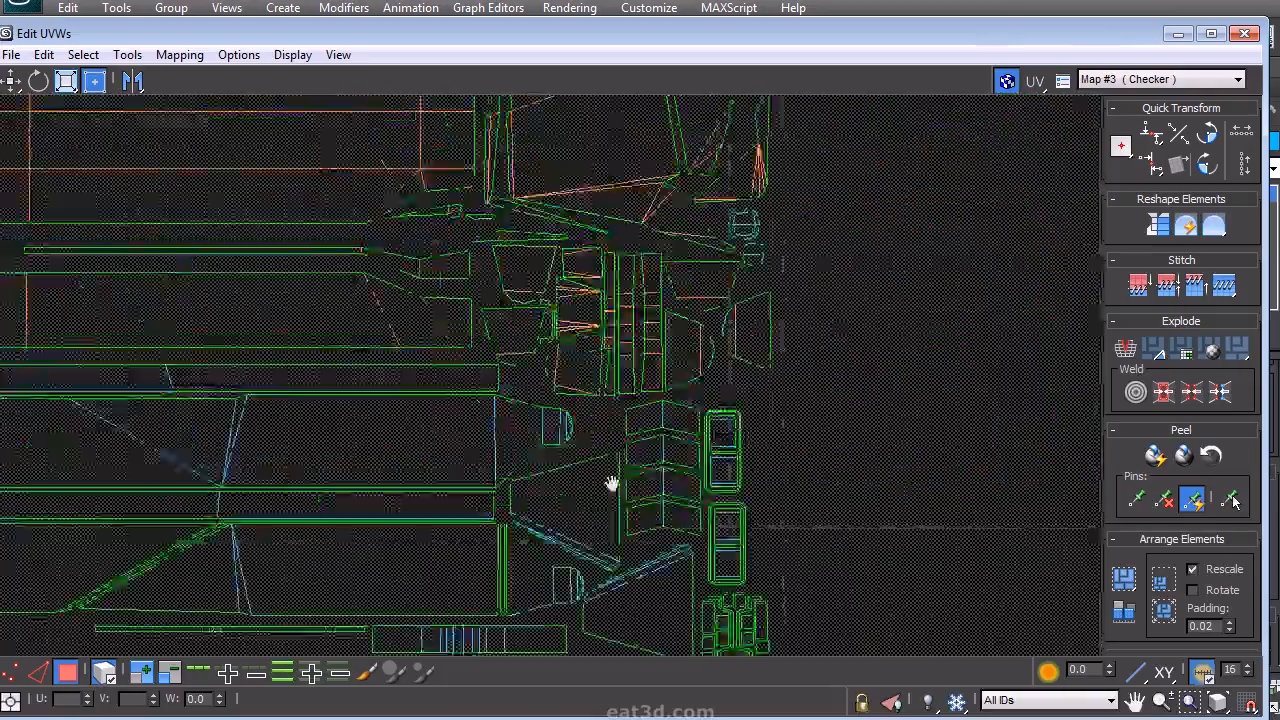
{"action": "scroll", "coordinate": [612, 484], "scroll_direction": "down", "scroll_amount": 2}
{"action": "scroll", "coordinate": [640, 440], "scroll_direction": "down", "scroll_amount": 3}
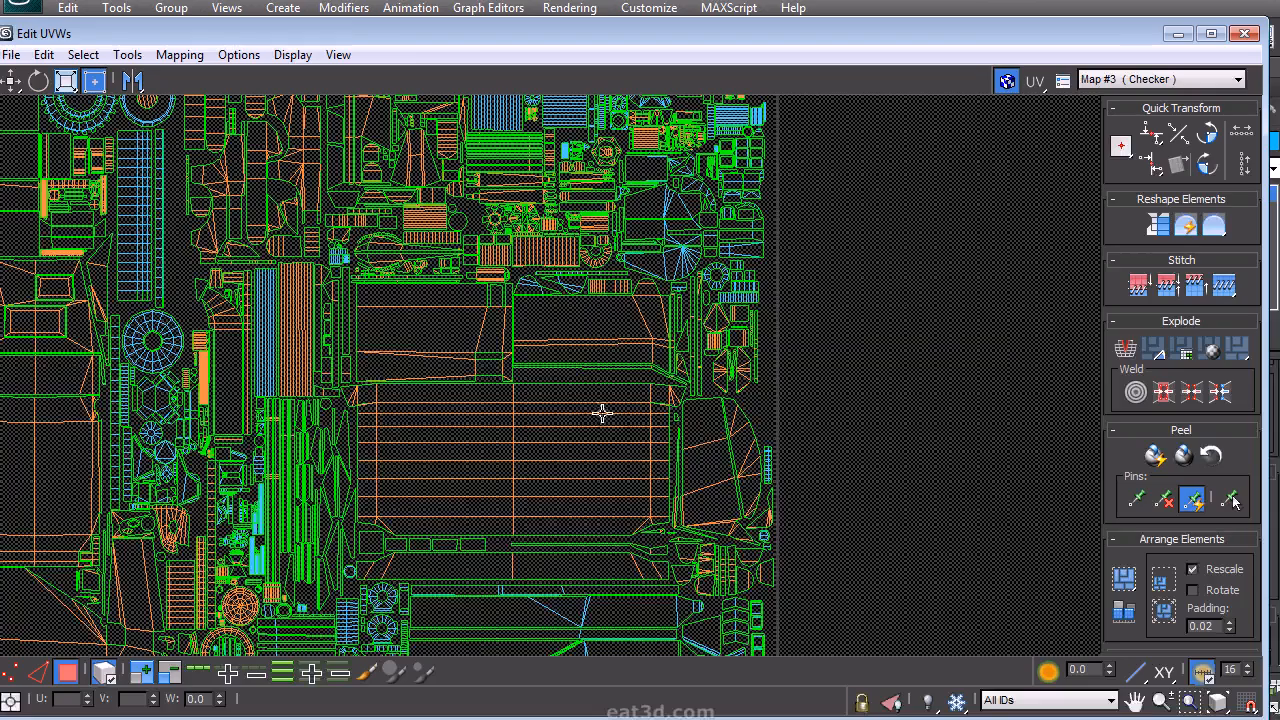
{"action": "middle_click_drag", "start_coordinate": [470, 295], "coordinate": [656, 537]}
{"action": "middle_click_drag", "start_coordinate": [504, 490], "coordinate": [768, 330]}
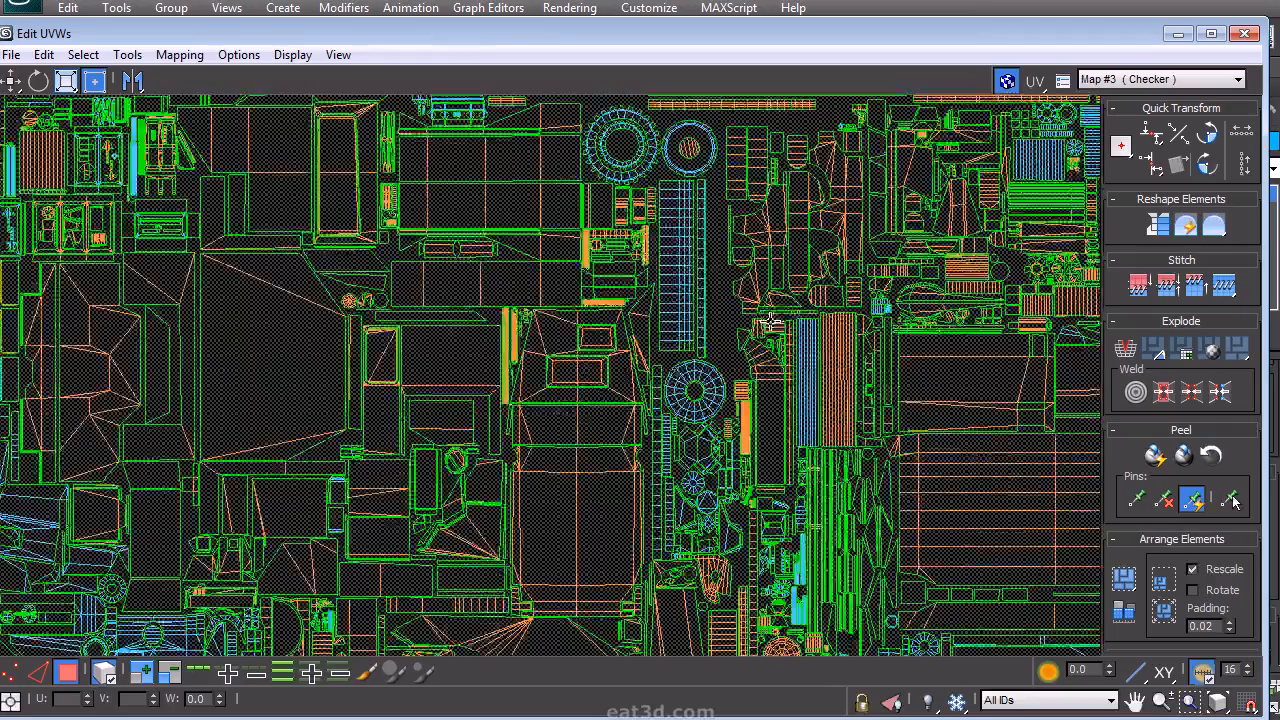
{"action": "scroll", "coordinate": [768, 328], "scroll_direction": "down", "scroll_amount": 3}
{"action": "middle_click_drag", "start_coordinate": [863, 431], "coordinate": [845, 411]}
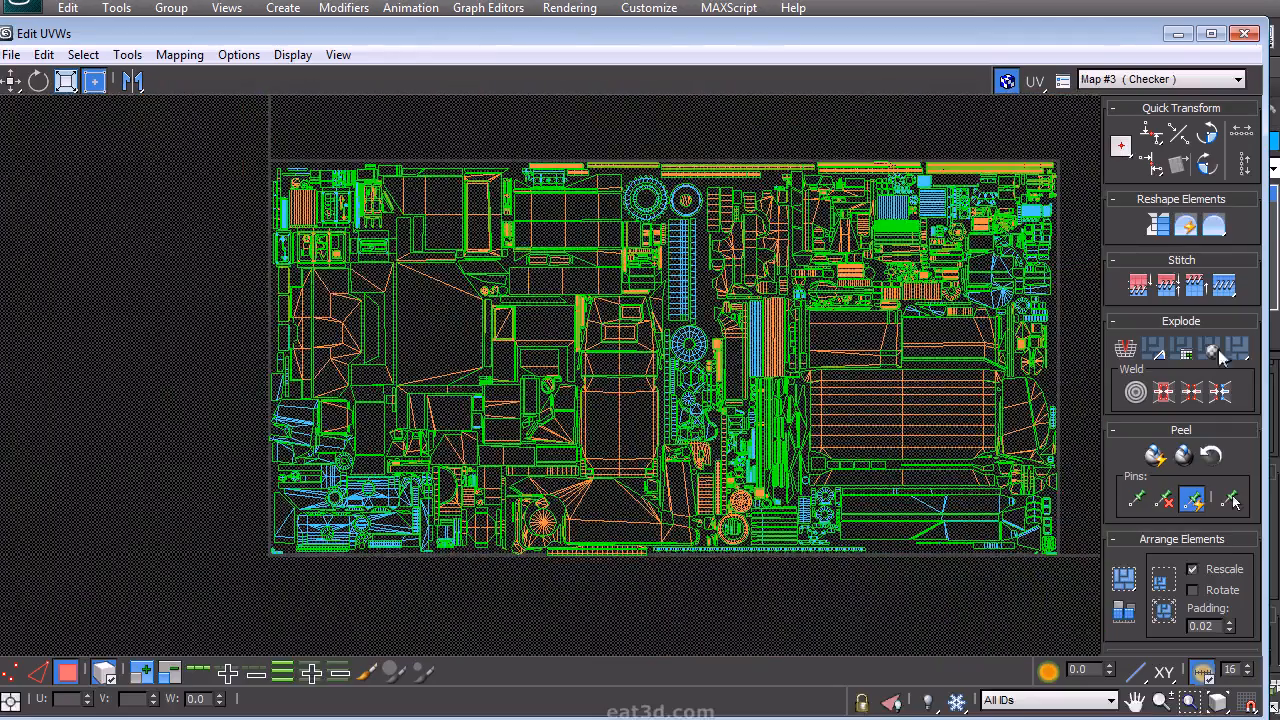